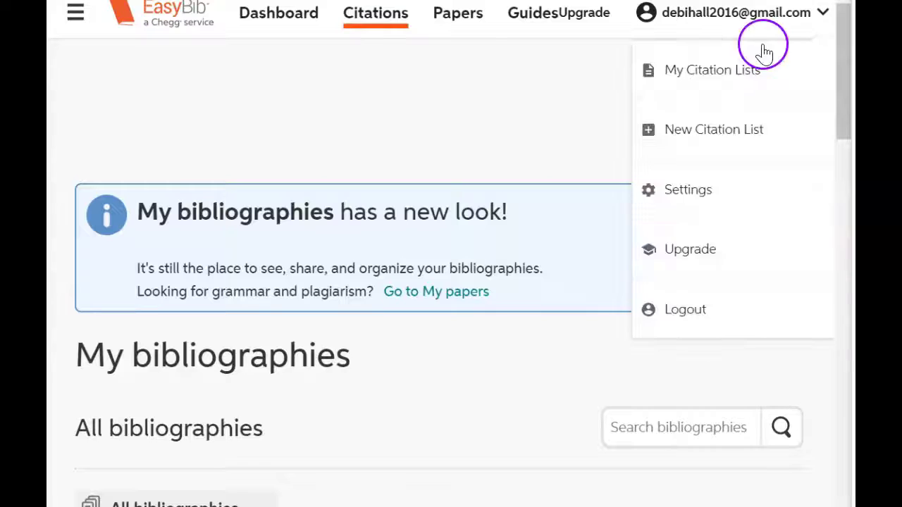
- Create a new MLA8 citation list named 'Pol Sci' and find it in the bibliography list
click(811, 21)
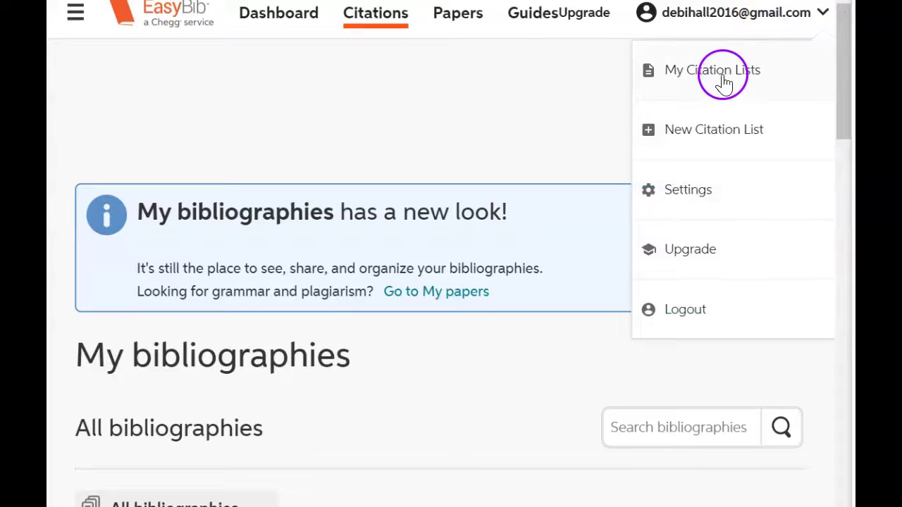
click(693, 138)
click(431, 236)
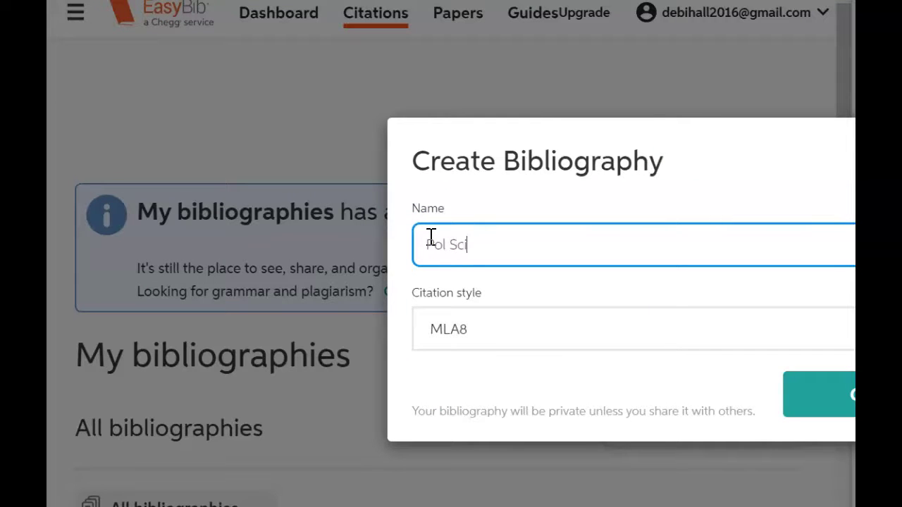
text(Pol Sci)
click(846, 397)
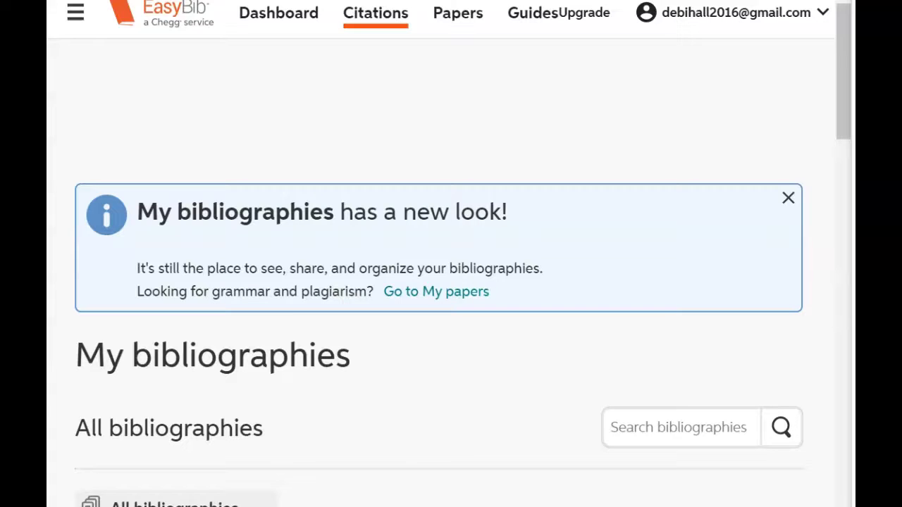
click(382, 479)
drag(841, 49, 770, 156)
- Open the empty Pol Sci bibliography and begin a new citation to reach Choose your source
click(403, 180)
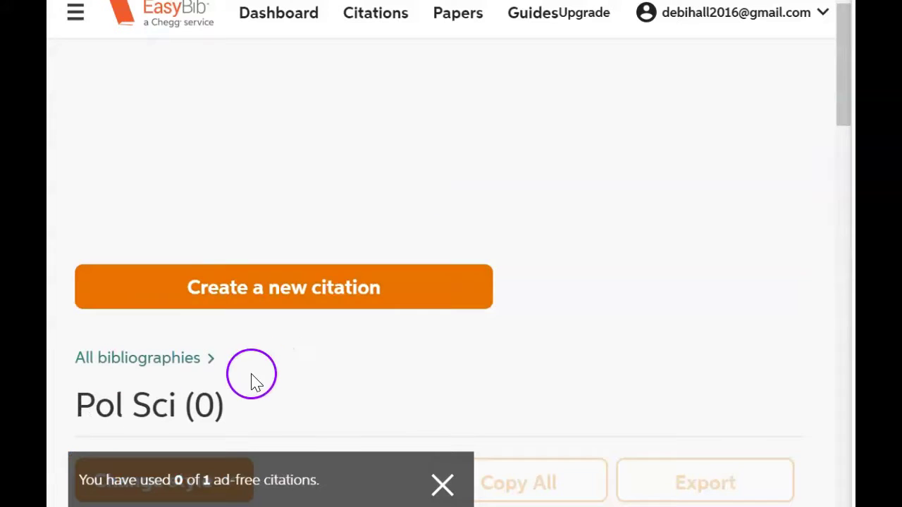
mouse_move(842, 112)
mouse_down()
mouse_move(836, 134)
mouse_move(840, 111)
mouse_up()
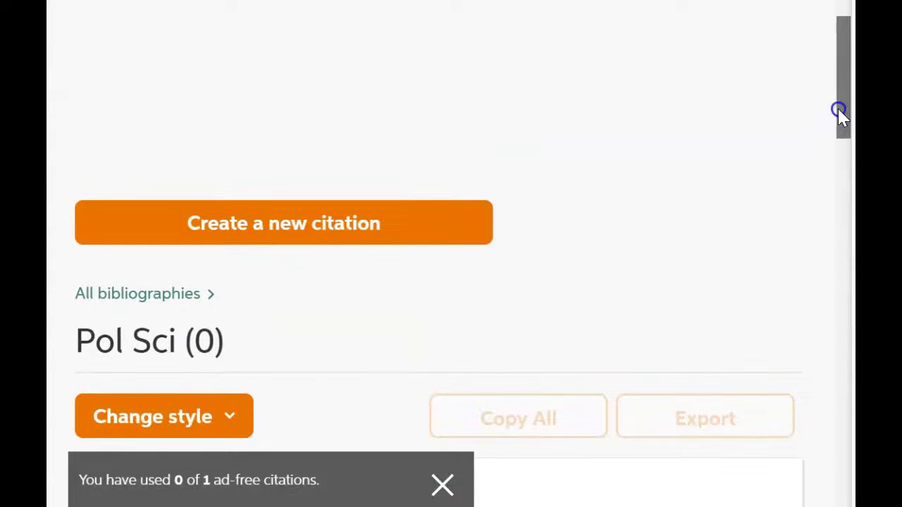
click(317, 227)
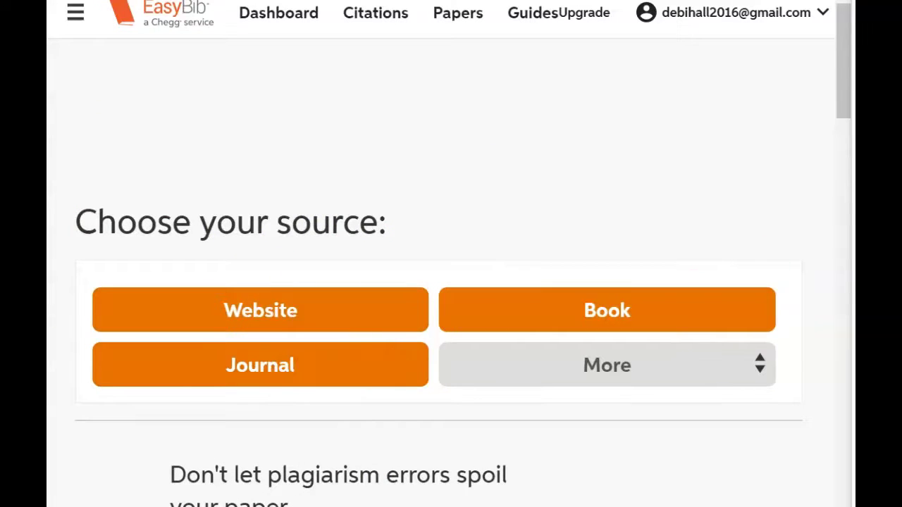
- Expand the More source types and browse options like Court Case, Federal Bill, Magazine, Pamphlet, Patent
click(771, 380)
drag(842, 41, 828, 115)
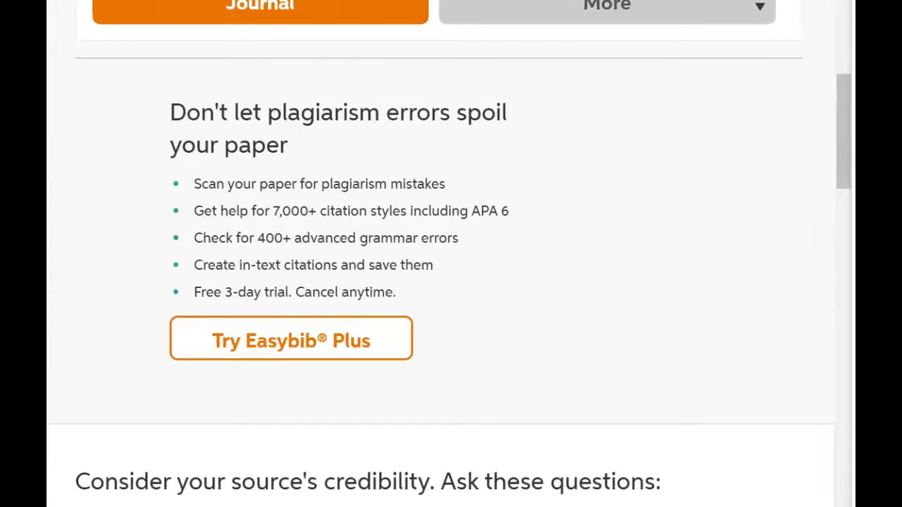
click(760, 19)
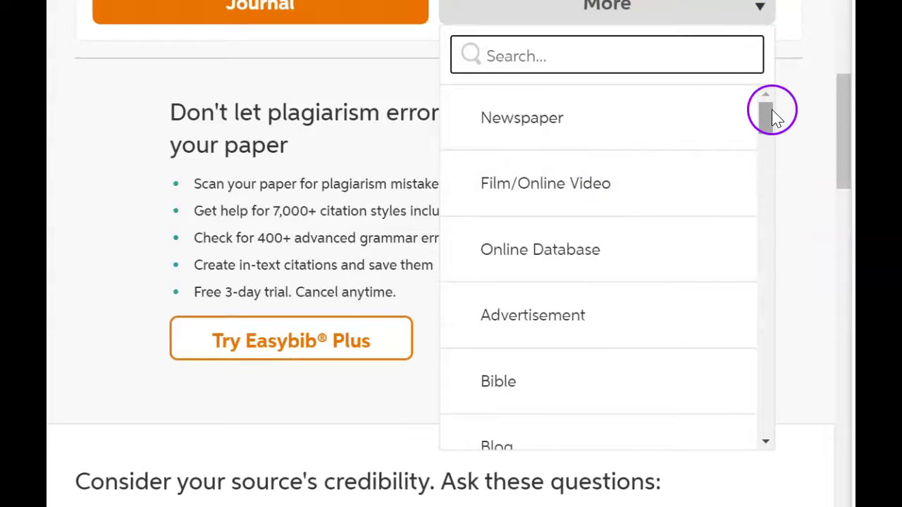
drag(766, 116, 765, 179)
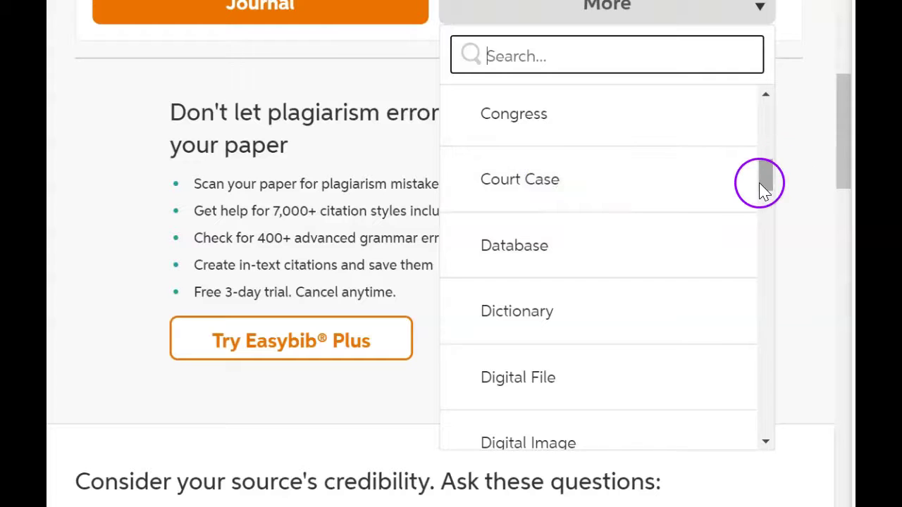
drag(767, 185, 773, 356)
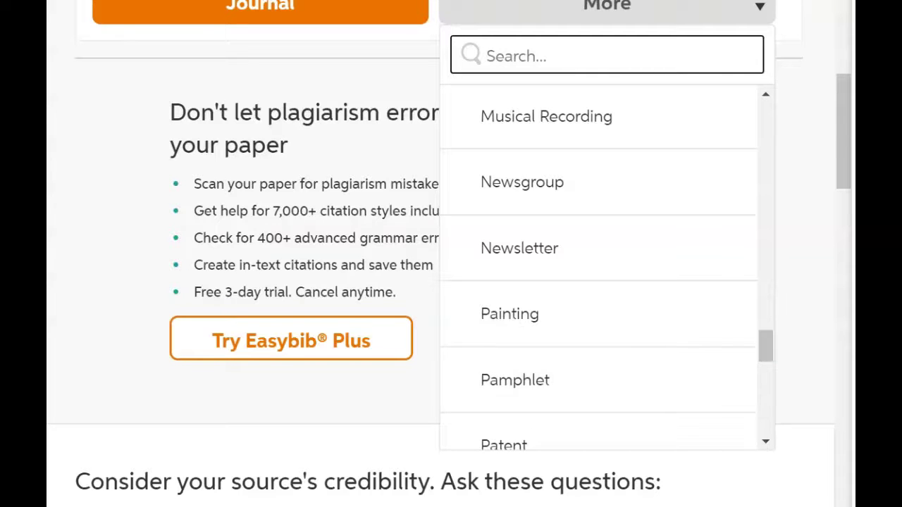
click(612, 210)
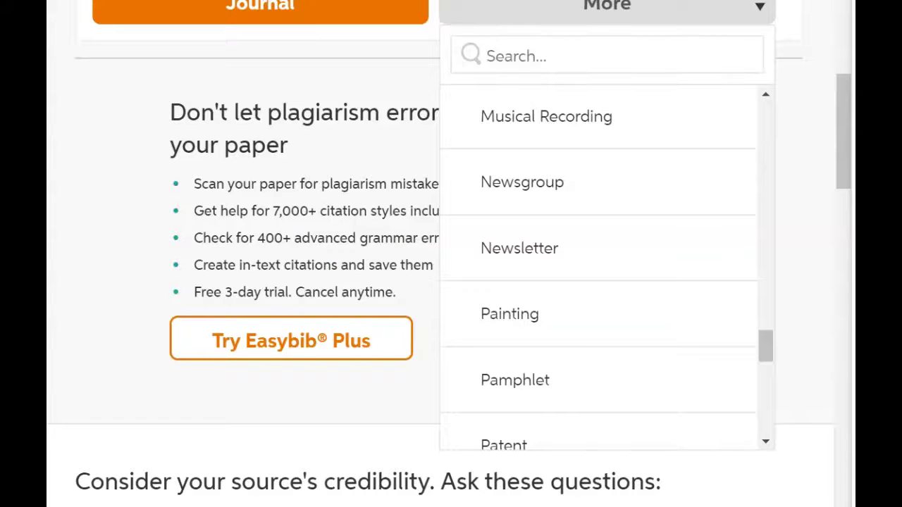
click(266, 20)
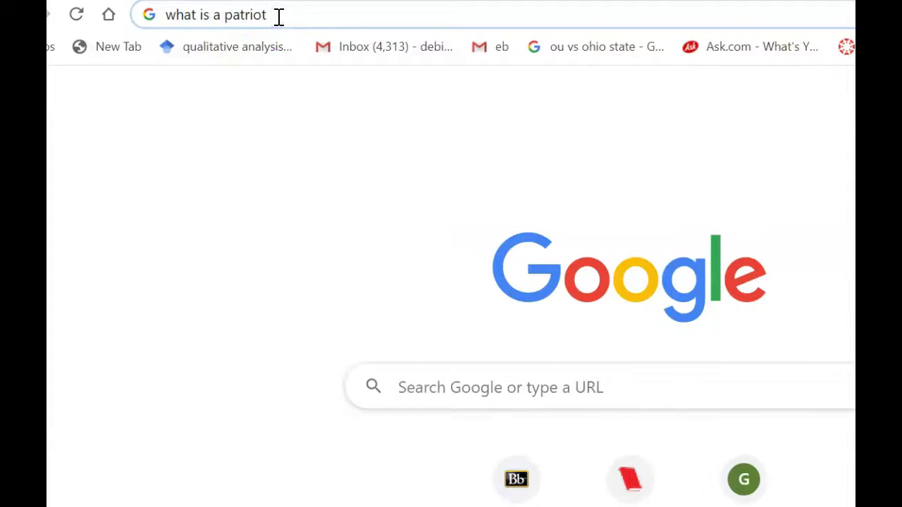
- Run the Google search 'what is a patriot' and scroll through the results
key(Return)
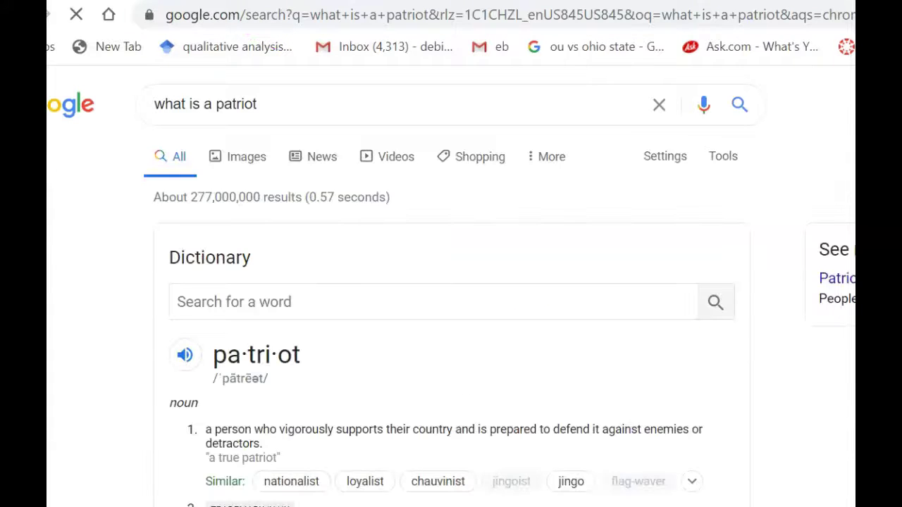
scroll(451, 291, down, 10)
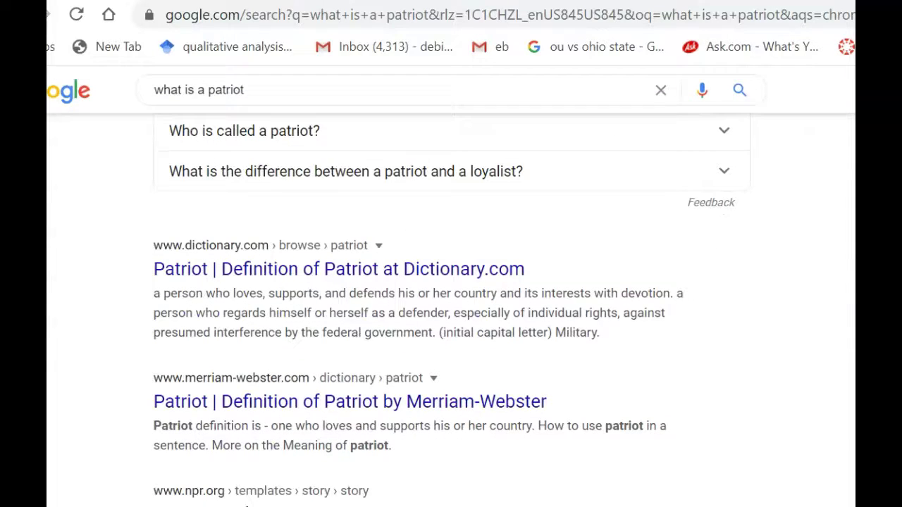
scroll(451, 314, down, 2)
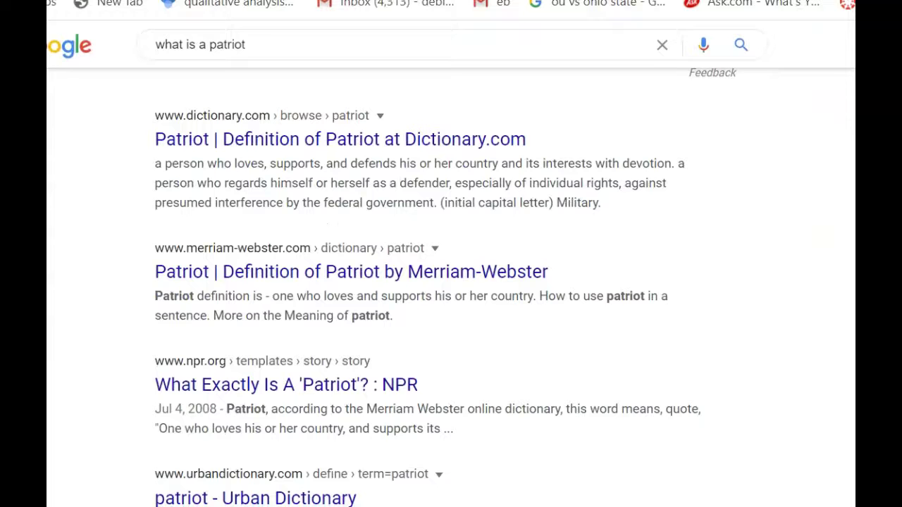
scroll(451, 282, down, 2)
scroll(451, 282, down, 1)
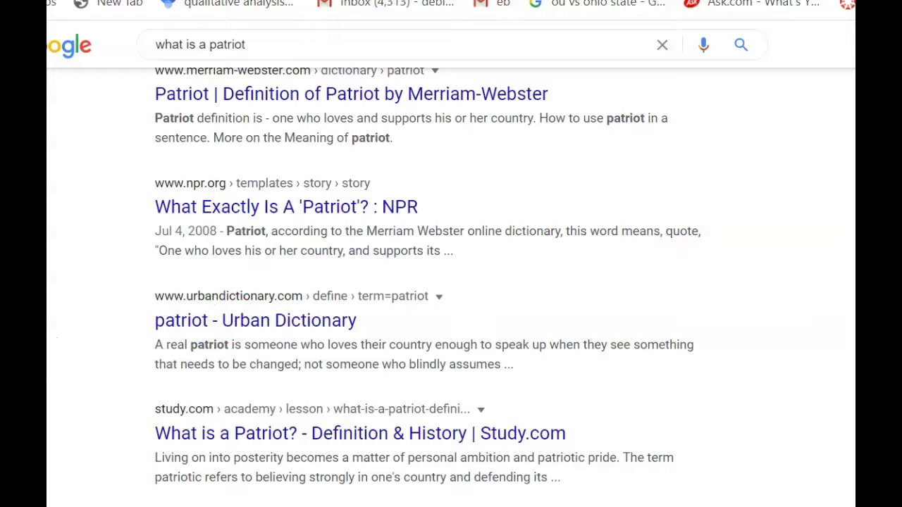
scroll(423, 282, down, 1)
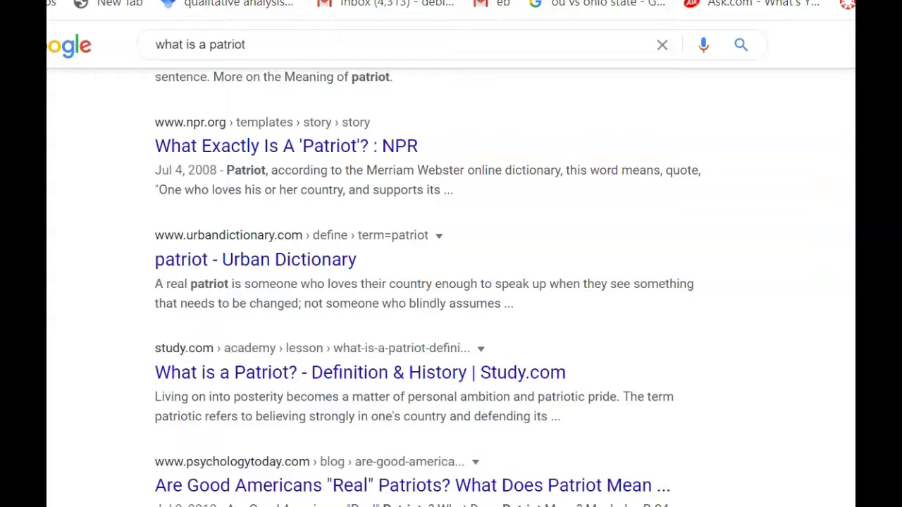
scroll(423, 282, down, 2)
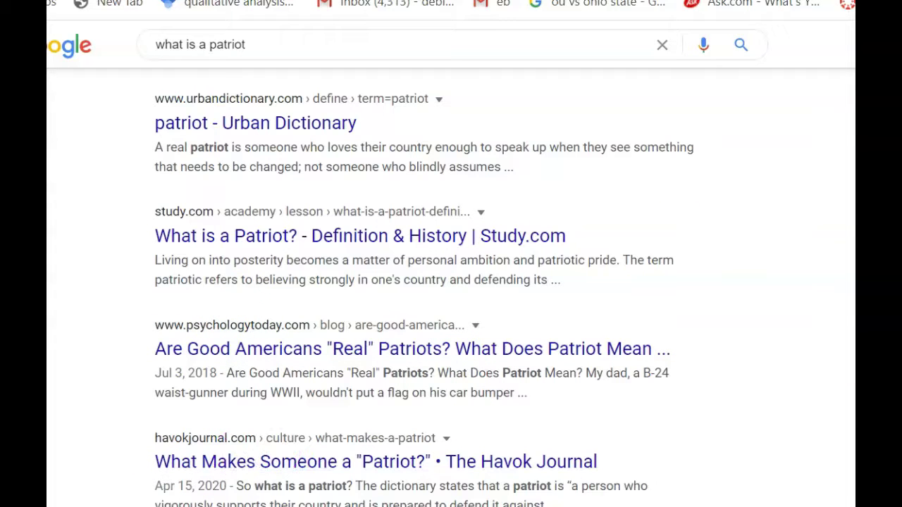
scroll(428, 282, down, 3)
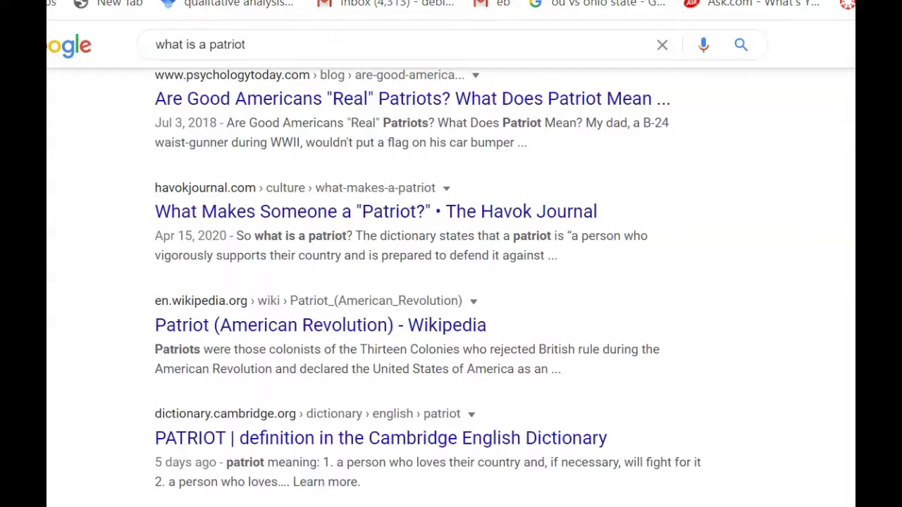
scroll(429, 282, down, 4)
scroll(428, 282, up, 6)
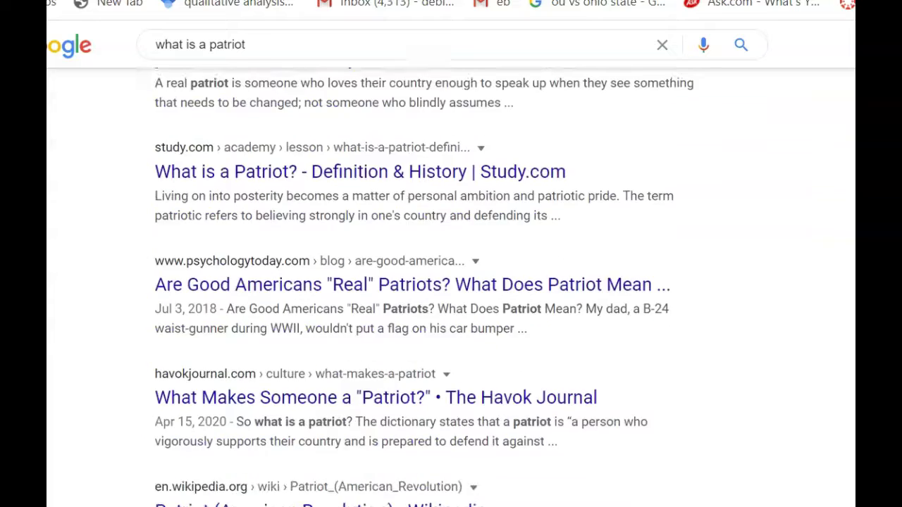
scroll(415, 283, down, 1)
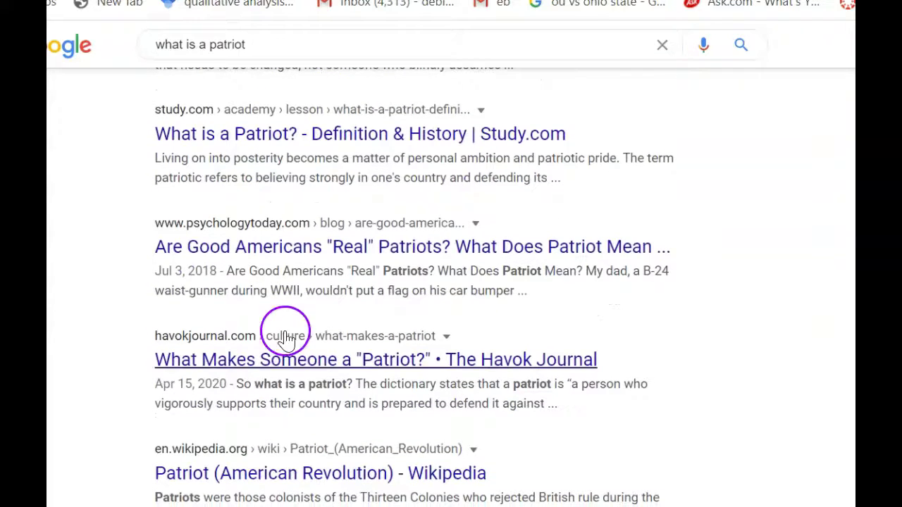
- Open the Psychology Today article 'Are Good Americans 'Real' Patriots?' and copy its web address
click(319, 254)
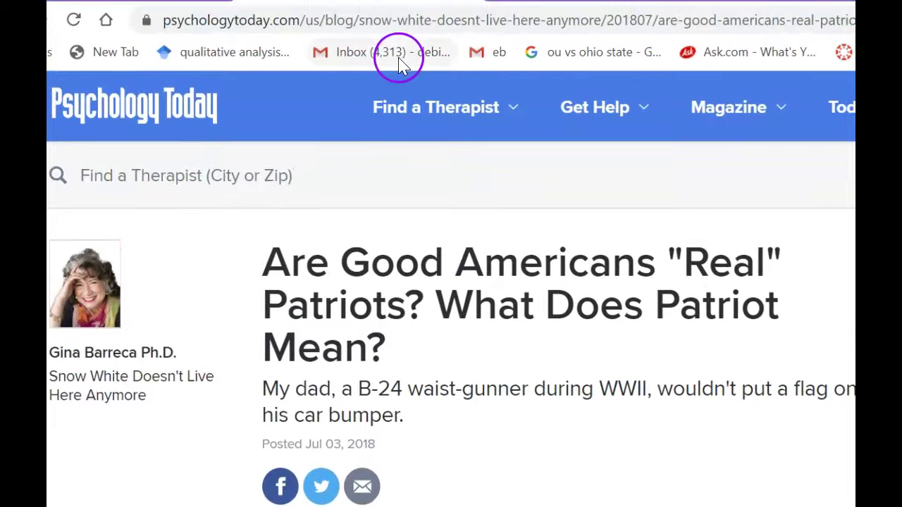
click(447, 27)
right_click(440, 23)
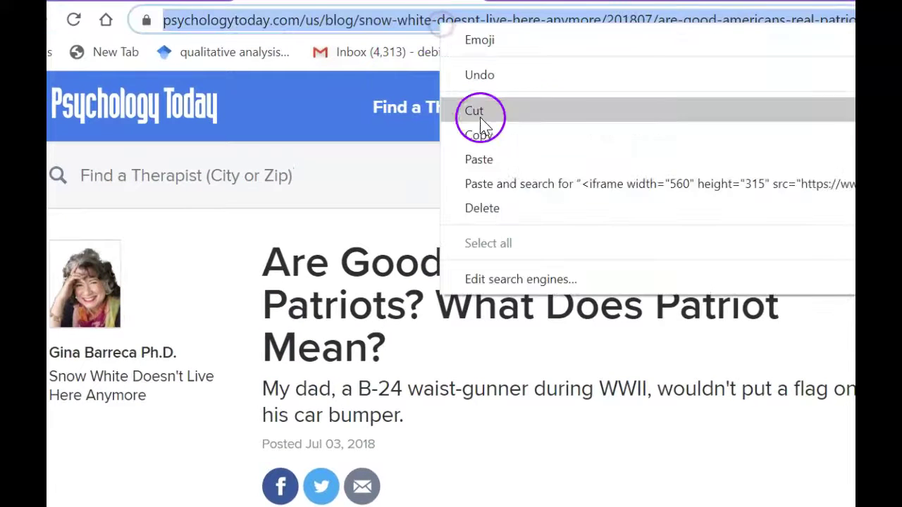
click(479, 135)
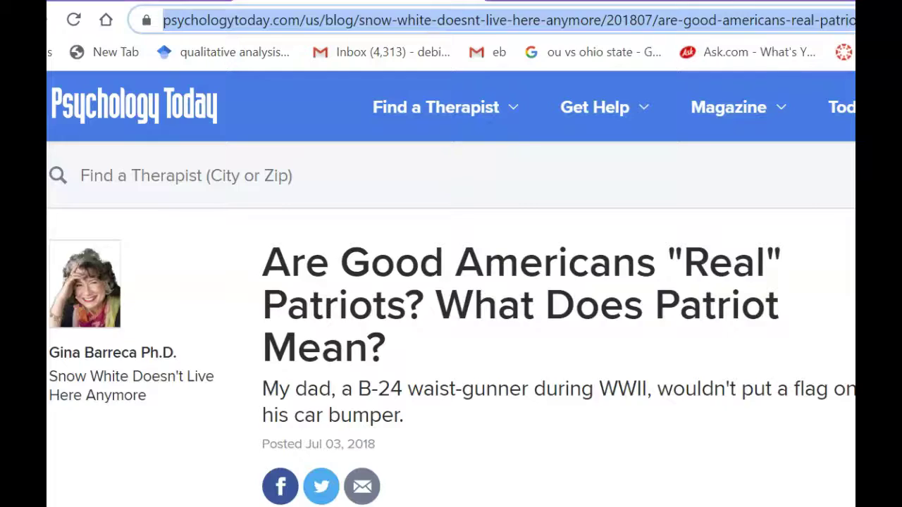
click(222, 3)
drag(783, 201, 795, 125)
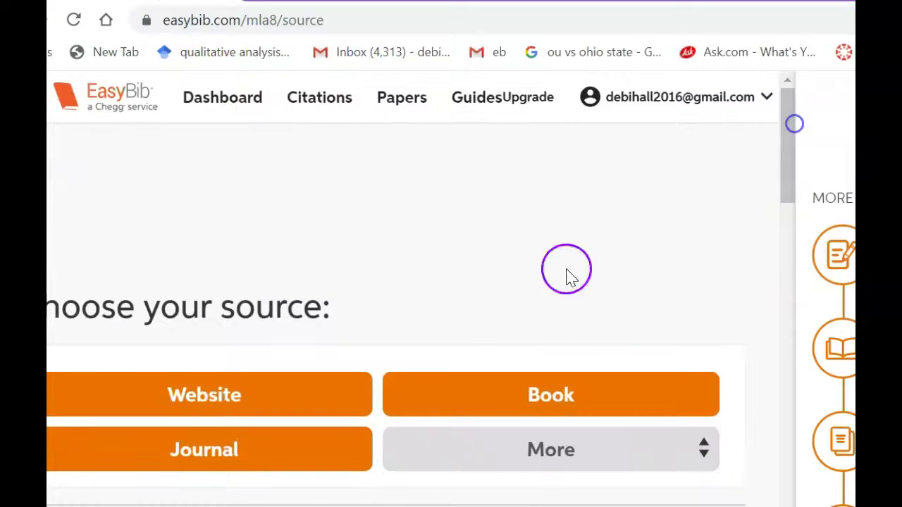
- Look up the pasted Psychology Today URL as a Website source, cite it, and continue to details
click(248, 387)
right_click(92, 392)
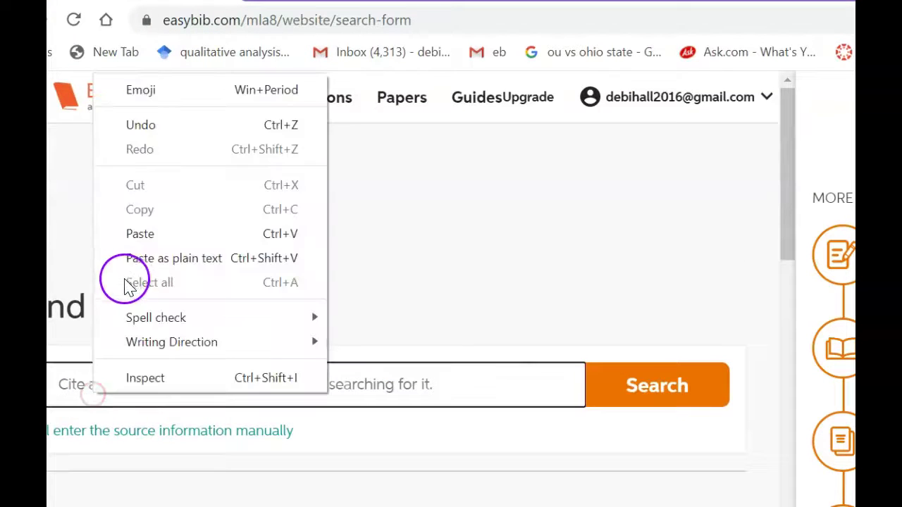
click(138, 234)
click(656, 396)
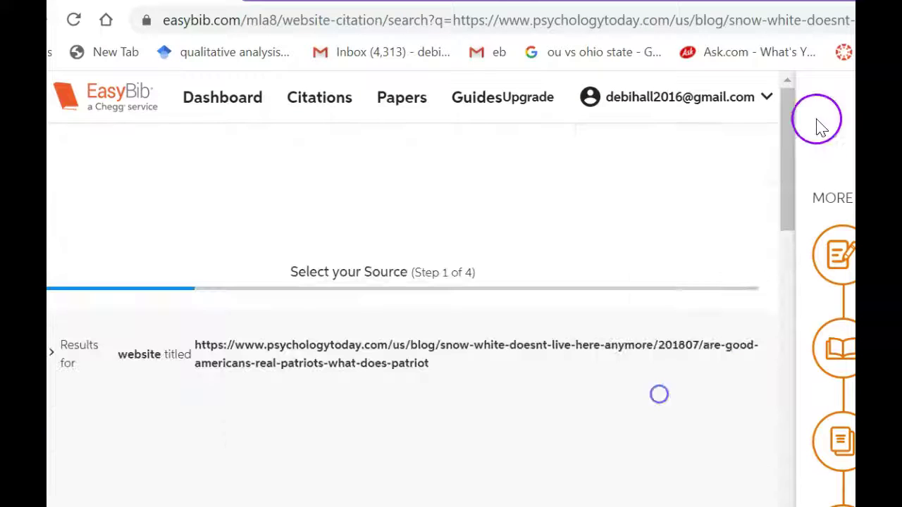
drag(795, 137, 779, 184)
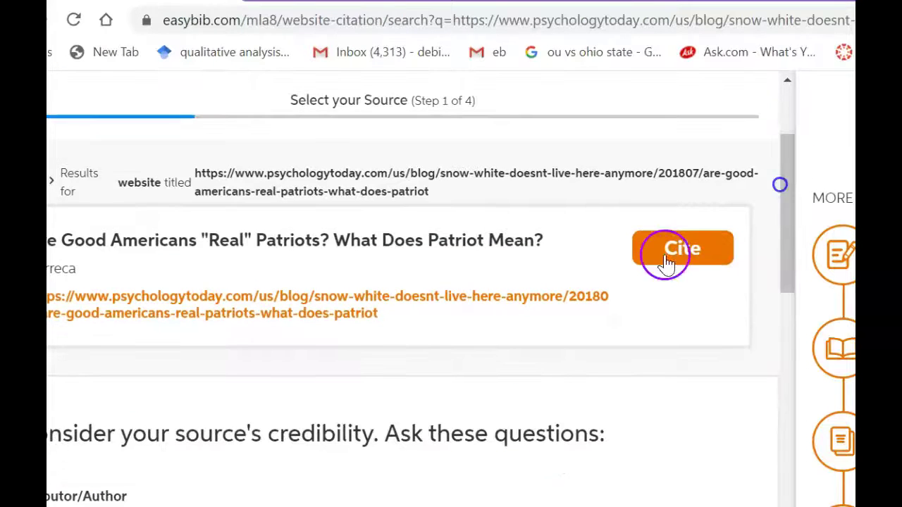
click(709, 251)
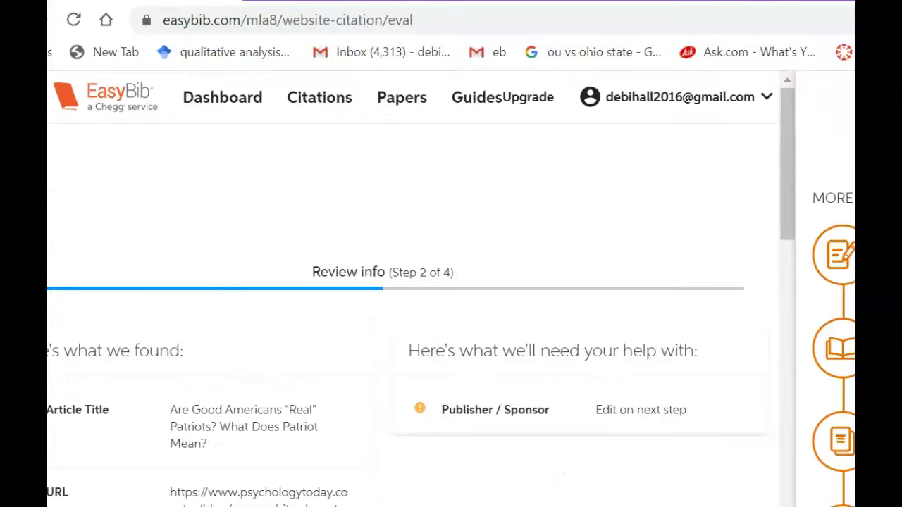
drag(783, 146, 772, 264)
click(598, 352)
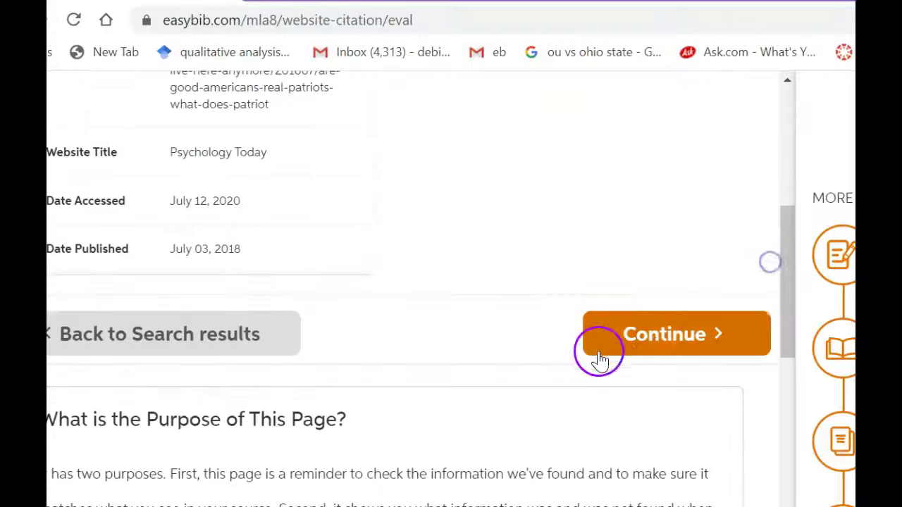
drag(788, 127, 766, 212)
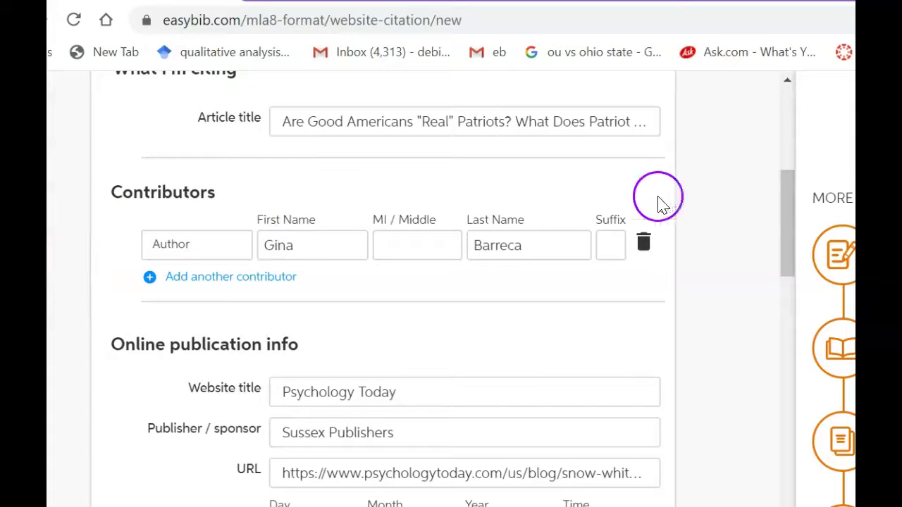
- Review the prefilled author, title and publisher fields, then complete the Psychology Today citation
drag(789, 205, 787, 227)
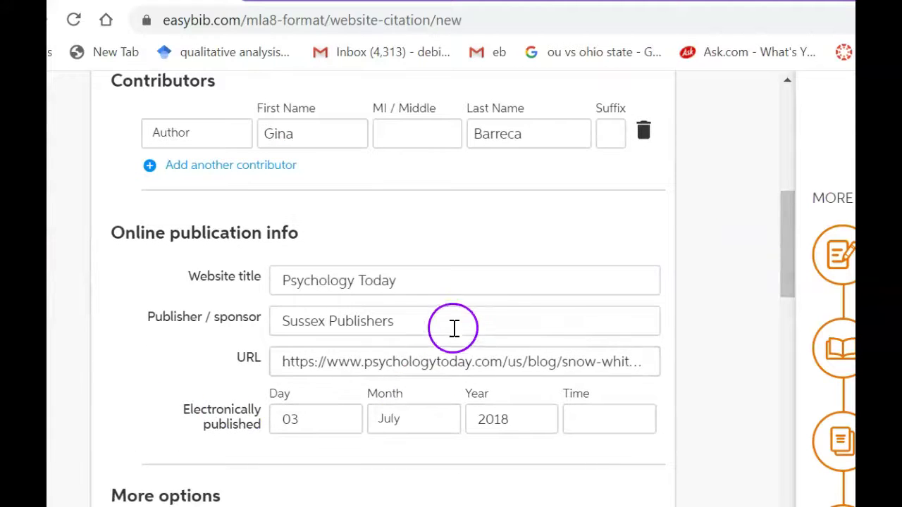
drag(791, 256, 773, 306)
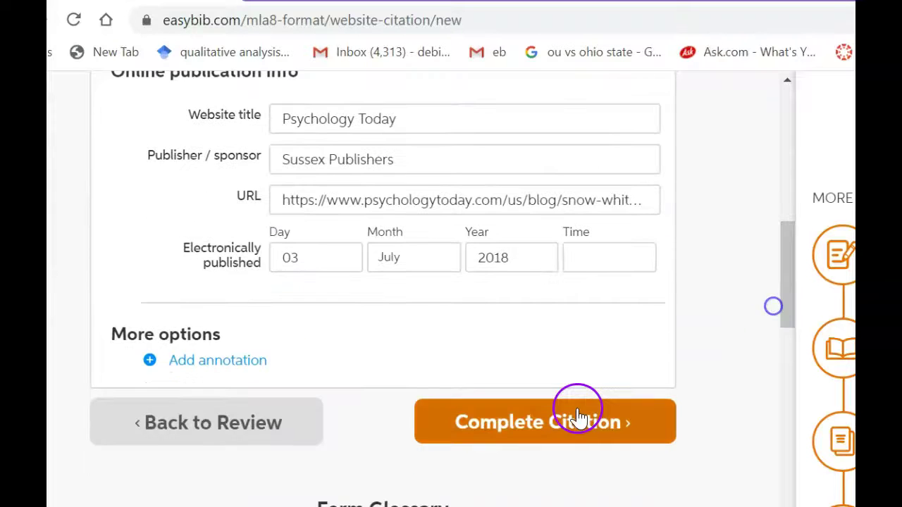
click(576, 417)
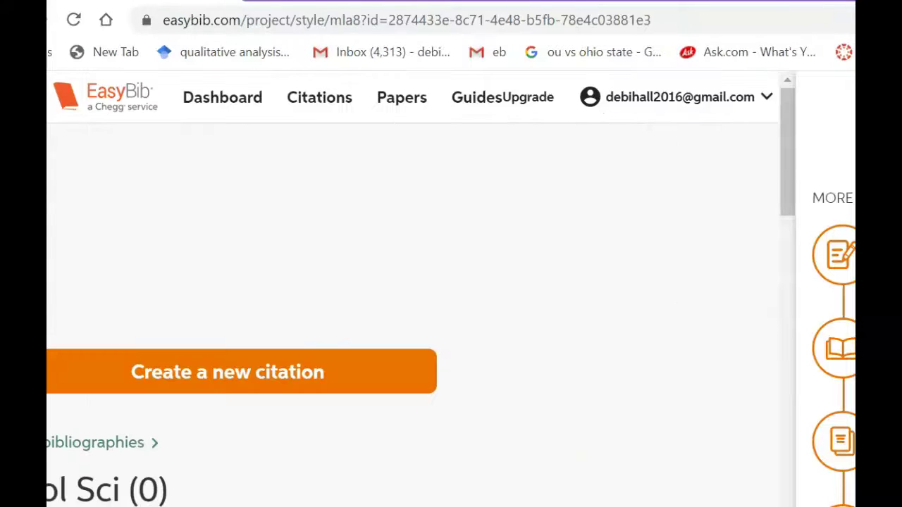
- Scroll the 'joe mcdonald woodstock lyrics' results down to the stlyrics.com entry
drag(789, 157, 807, 170)
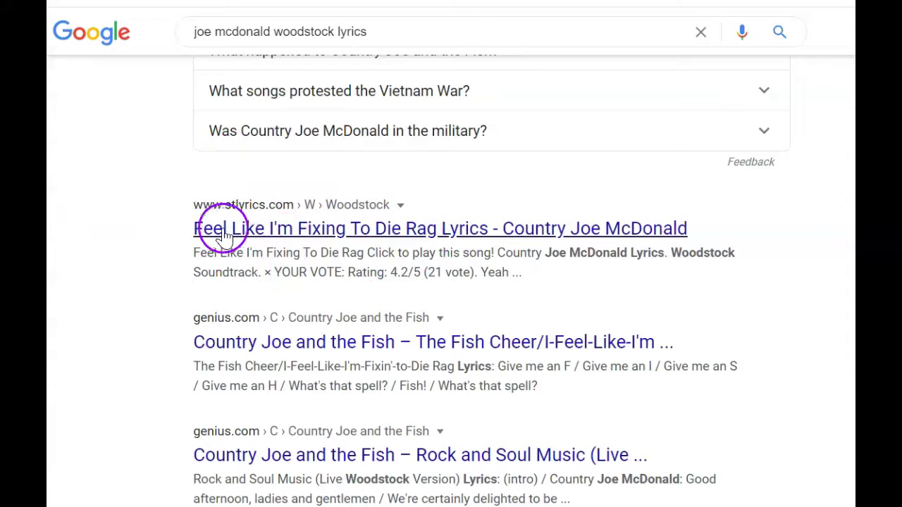
- Open the stlyrics.com Feel Like I'm Fixing To Die Rag page and scroll through the lyrics
click(266, 213)
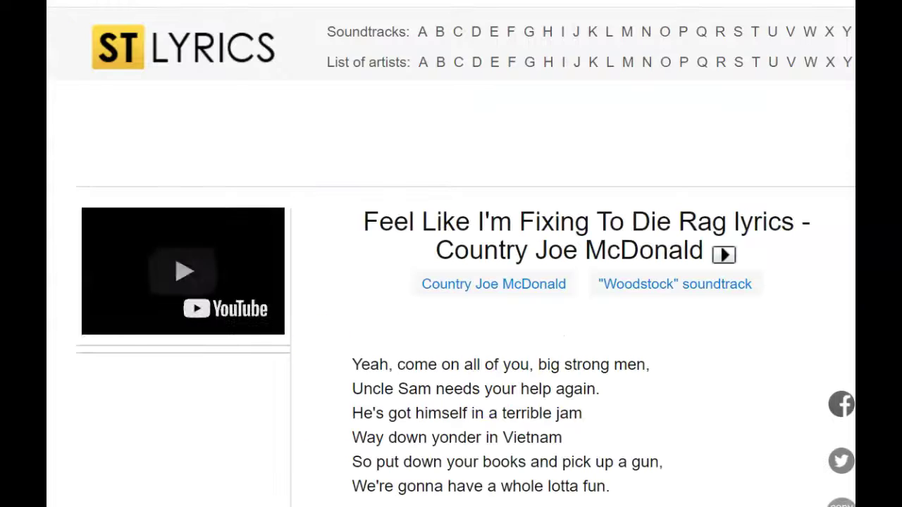
scroll(451, 282, down, 8)
scroll(451, 282, down, 12)
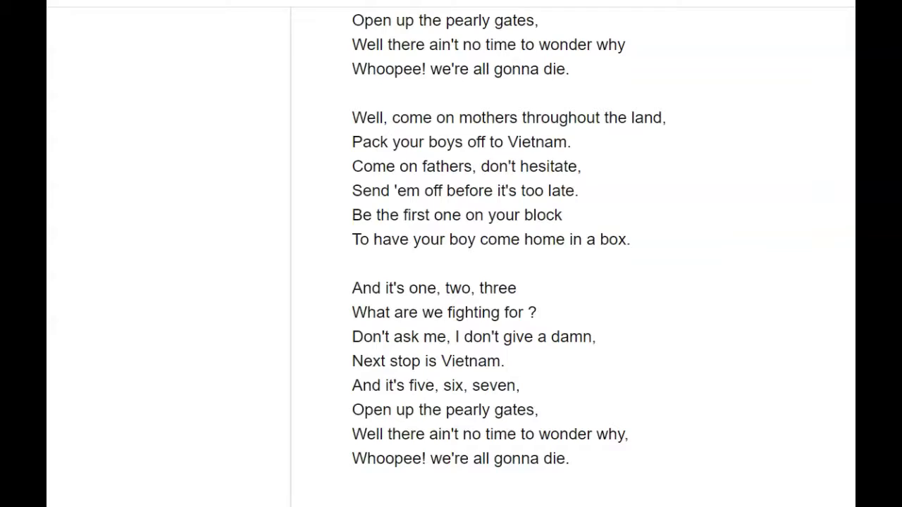
scroll(451, 282, up, 12)
scroll(452, 282, up, 8)
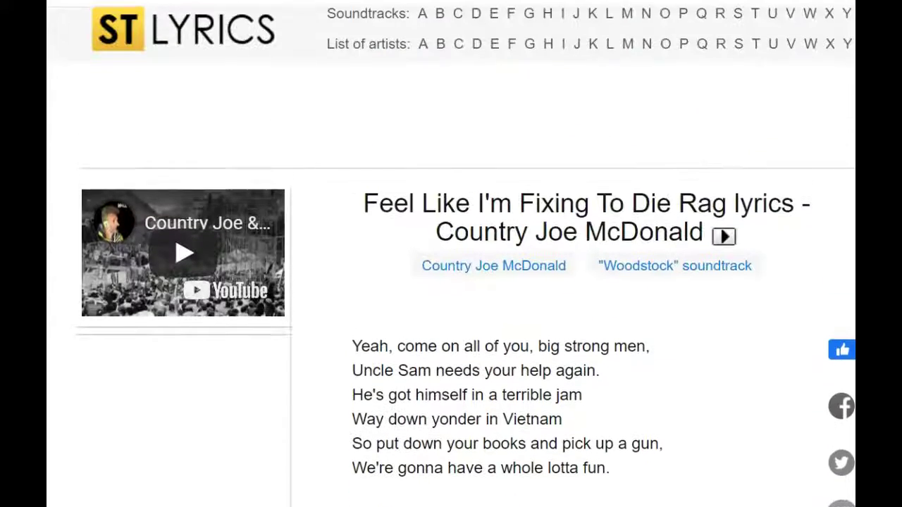
scroll(451, 282, up, 1)
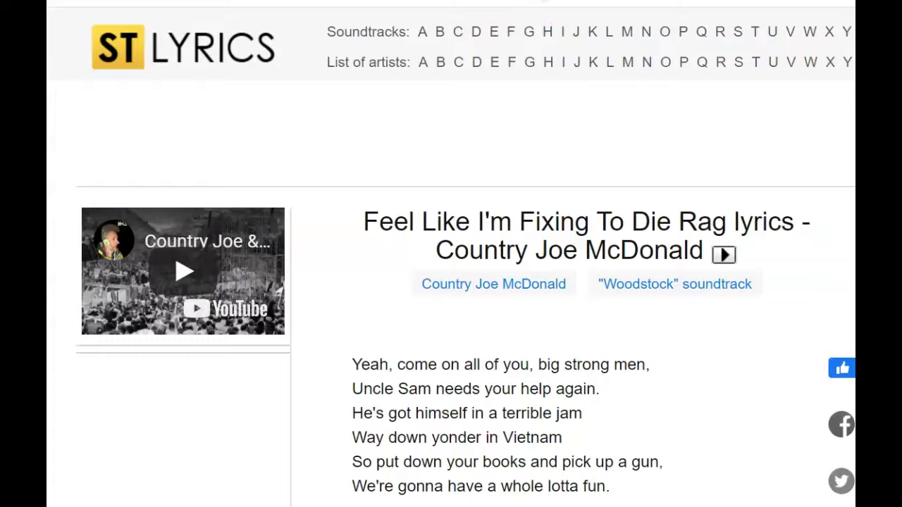
- Copy the lyrics page's web address and return to the EasyBib bibliography
click(539, 21)
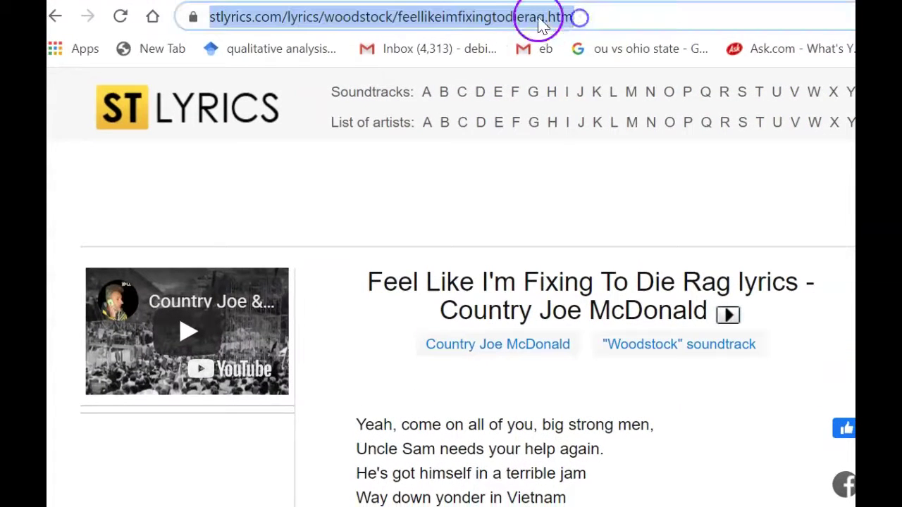
right_click(540, 20)
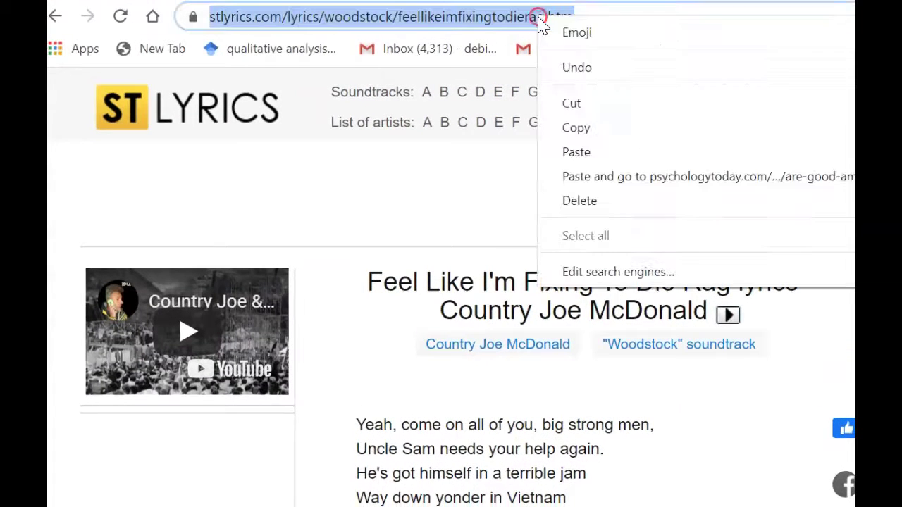
click(576, 129)
key(ctrl+Tab)
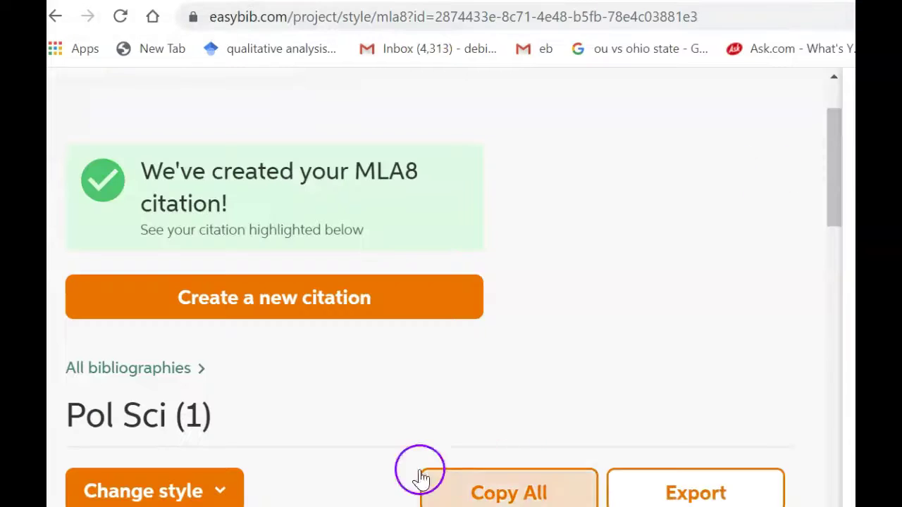
- Create a Website citation from the pasted STLyrics URL, cite the result, and continue to step 3
click(291, 298)
click(244, 399)
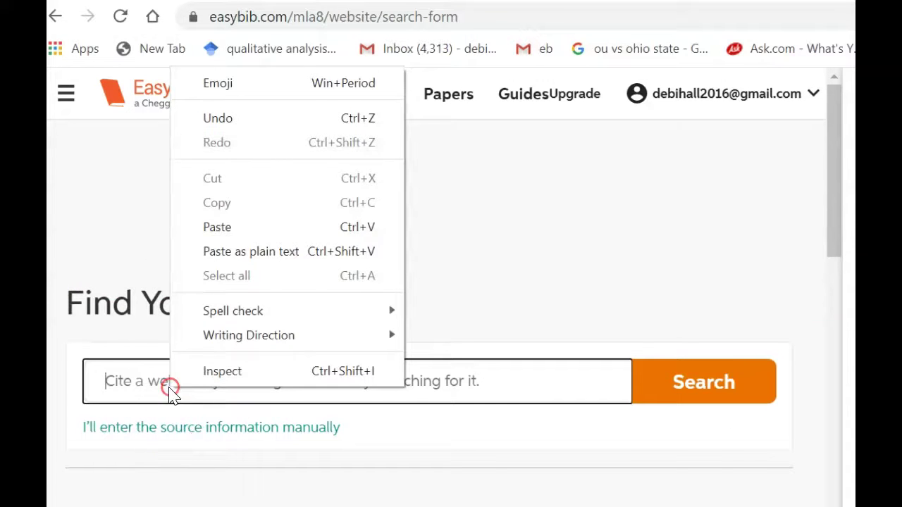
click(220, 227)
click(698, 386)
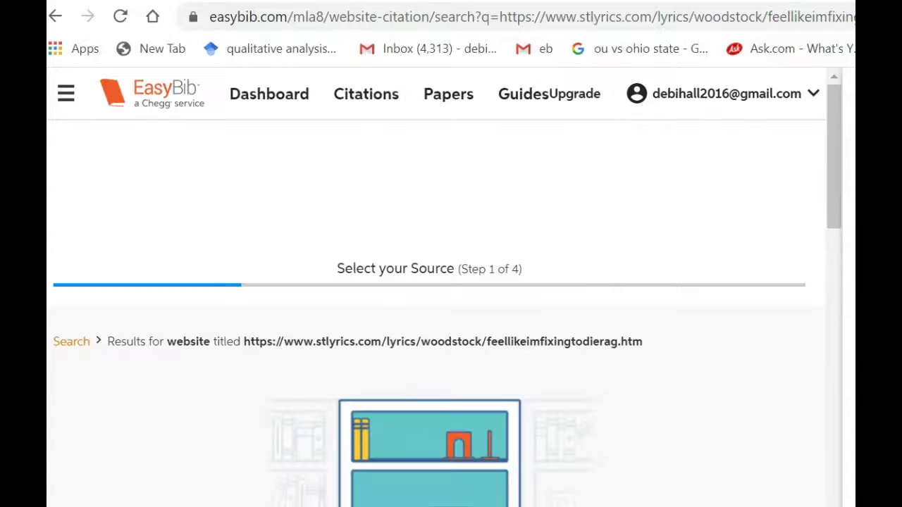
drag(830, 126, 819, 177)
click(716, 238)
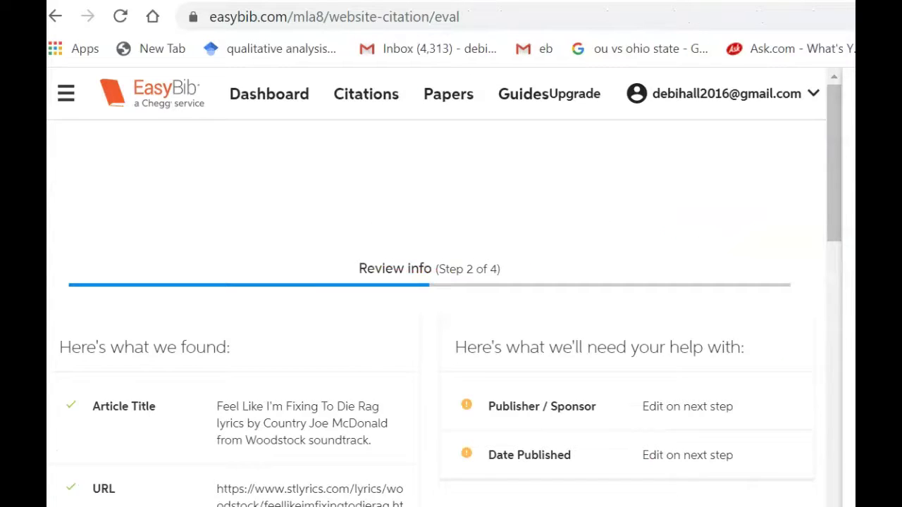
drag(825, 139, 823, 224)
click(714, 359)
drag(832, 133, 808, 227)
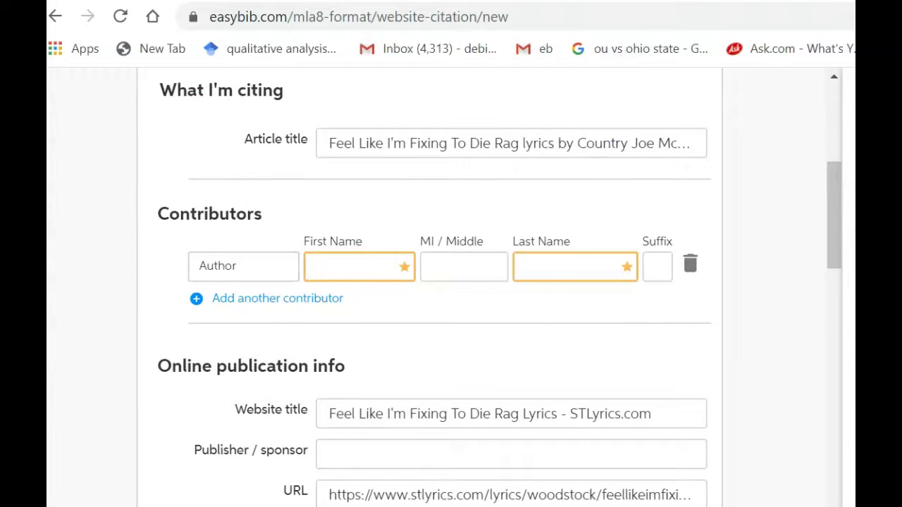
- Check the lyrics page, then enter the song artist's first and last name as the citation's author
key(ctrl+Tab)
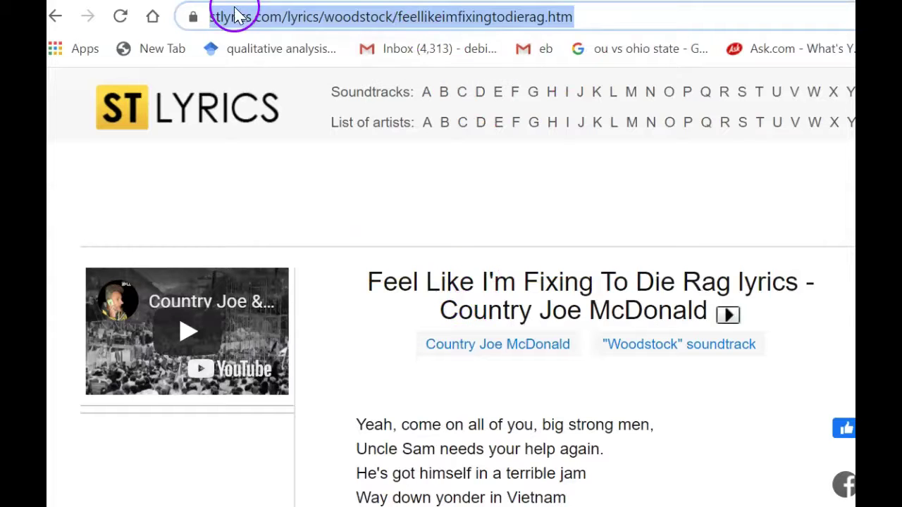
click(141, 1)
click(338, 264)
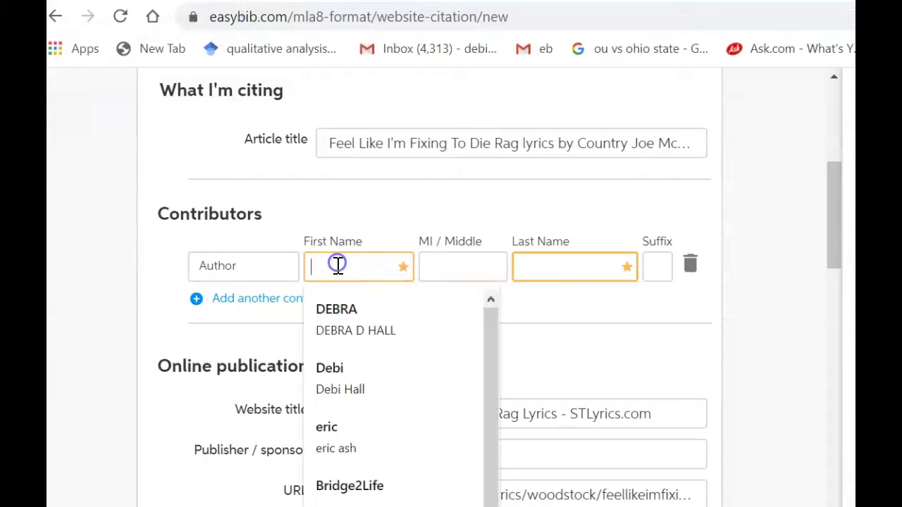
text(Joe)
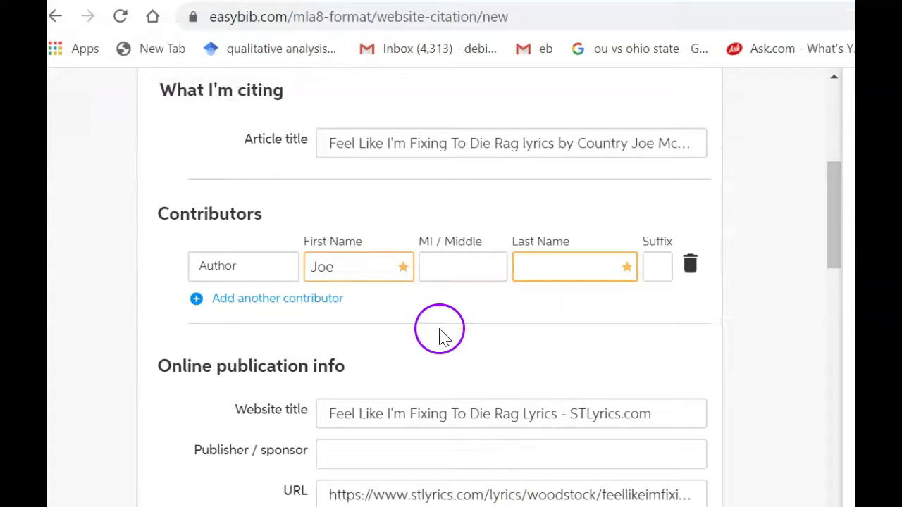
click(531, 268)
text(M)
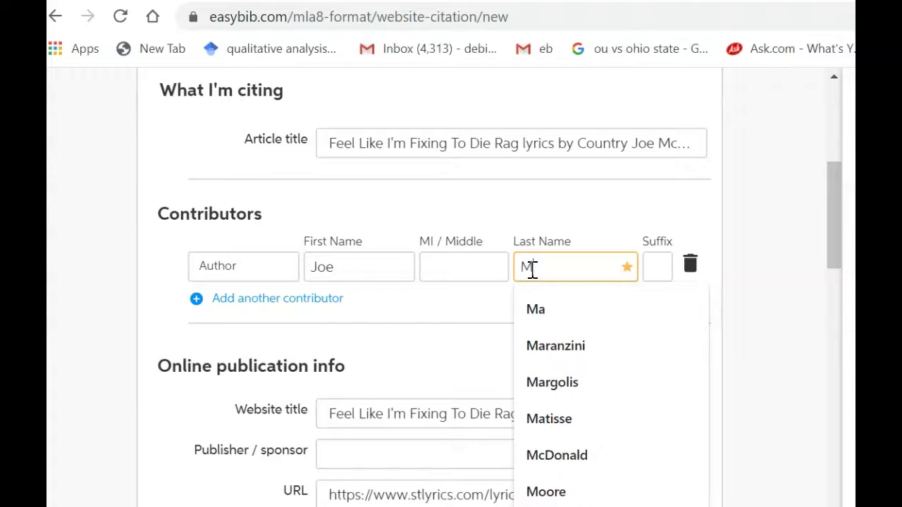
text(cDonald)
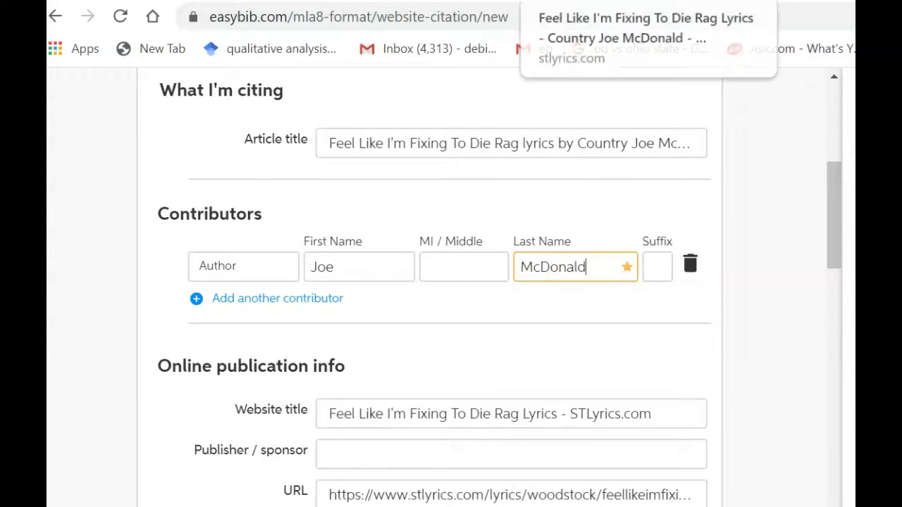
click(578, 2)
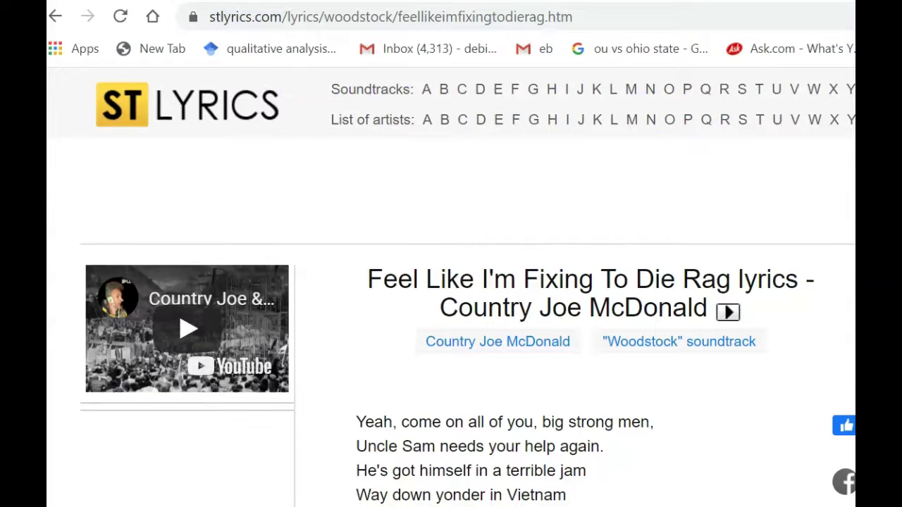
- Scroll to the STLyrics page footer and bring up copy options on the 2020 copyright line
scroll(451, 282, down, 8)
scroll(451, 282, down, 10)
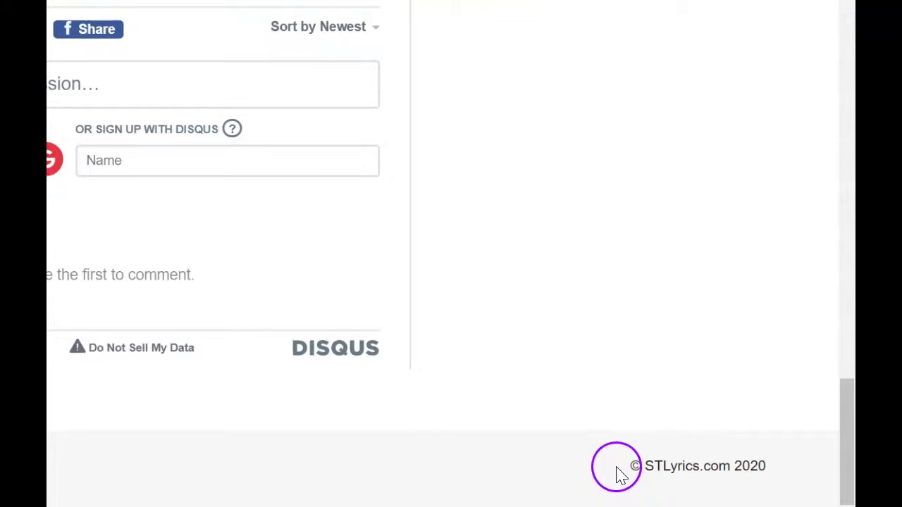
right_click(736, 466)
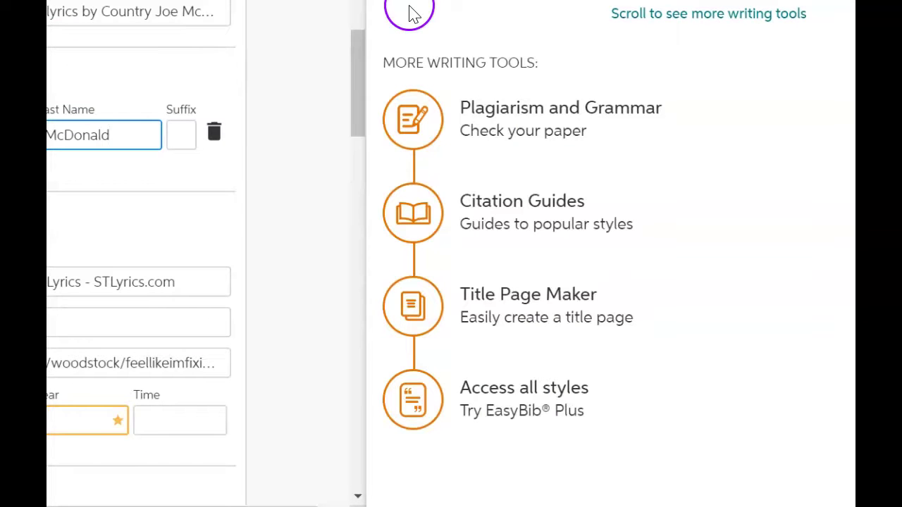
- Paste the copied text into the citation's Publisher/sponsor field
click(787, 121)
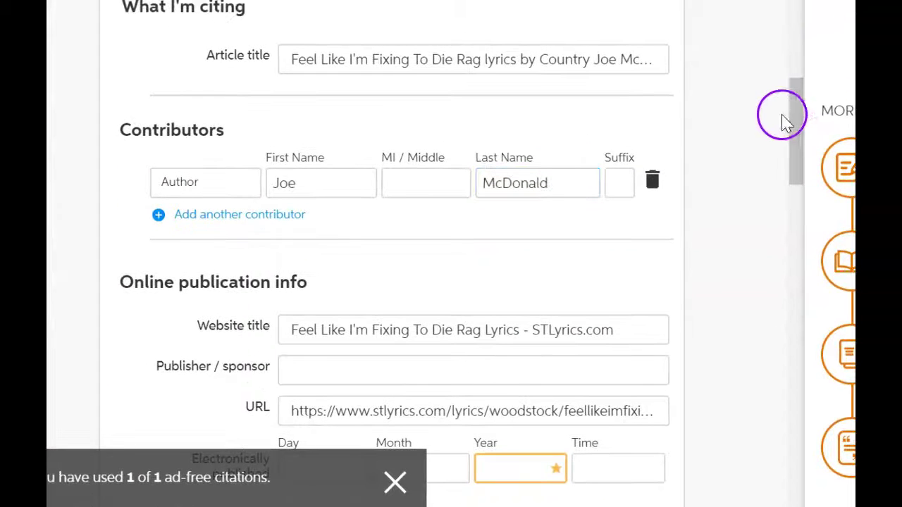
drag(792, 115, 789, 153)
click(318, 167)
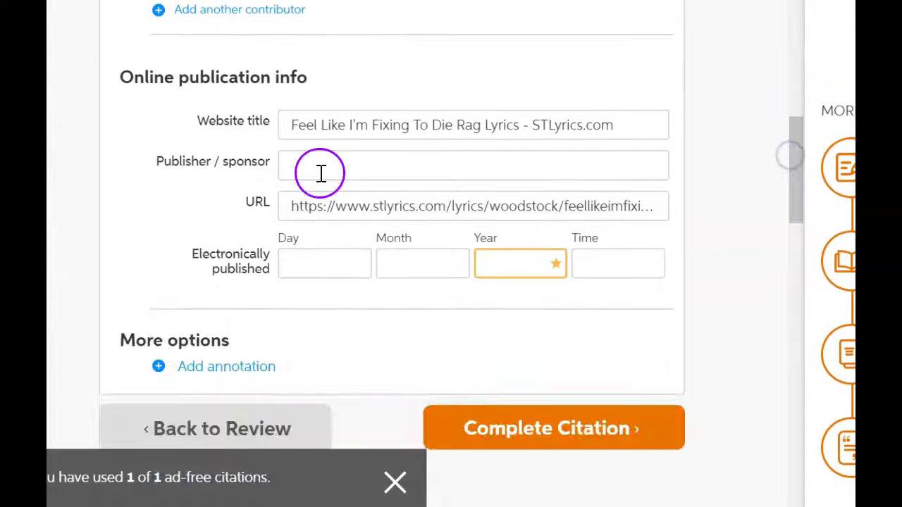
right_click(305, 166)
click(368, 322)
- Edit the pasted publisher entry down to stlyrics.com
click(505, 338)
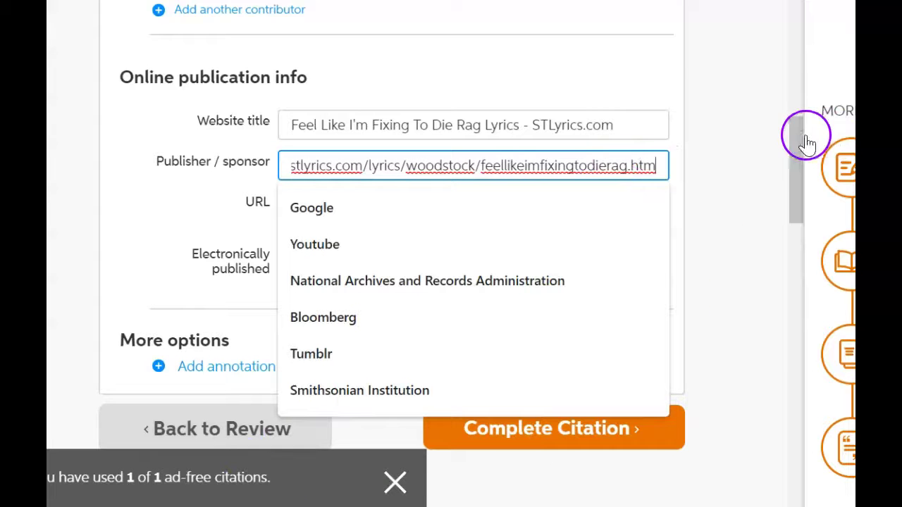
drag(801, 137, 782, 157)
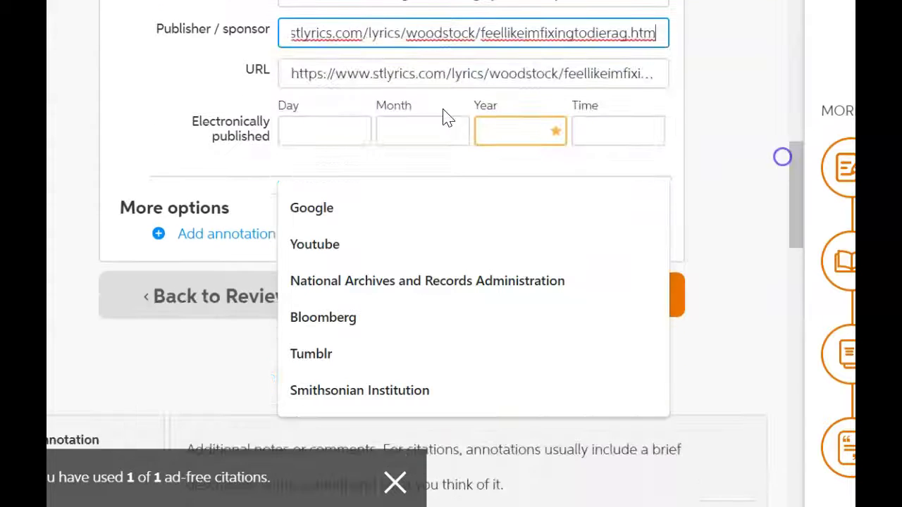
drag(297, 39, 675, 30)
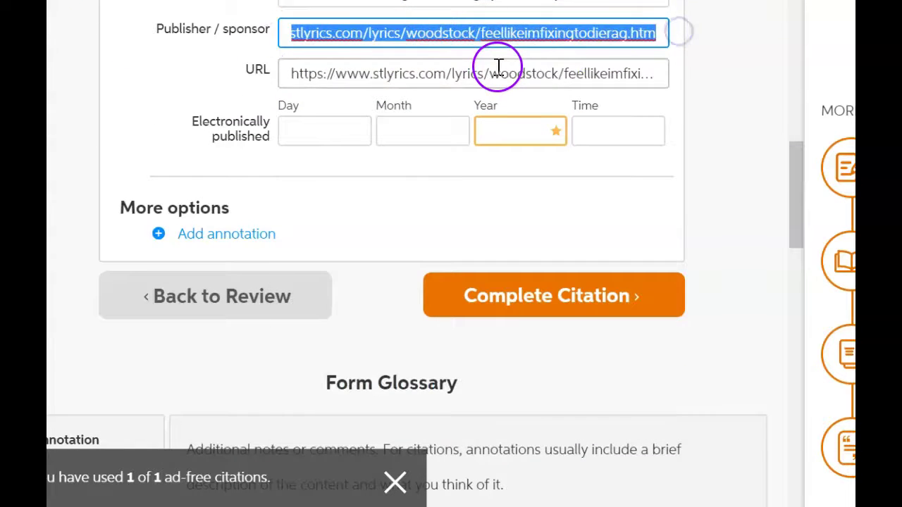
text(https://www.)
drag(409, 28, 240, 63)
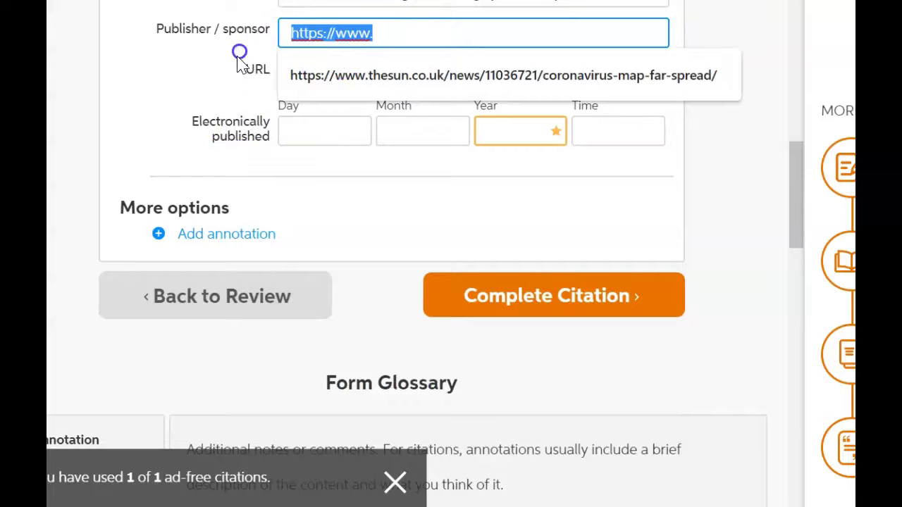
text(st)
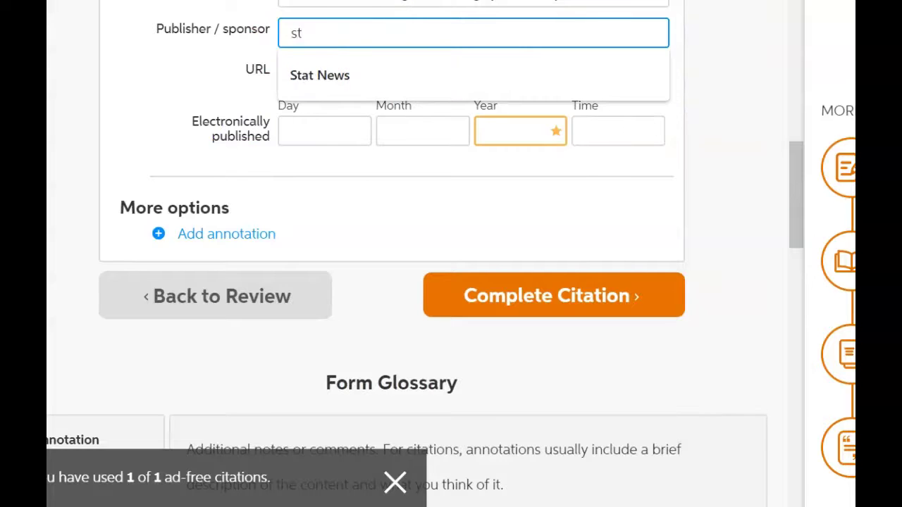
text(lyrics.com)
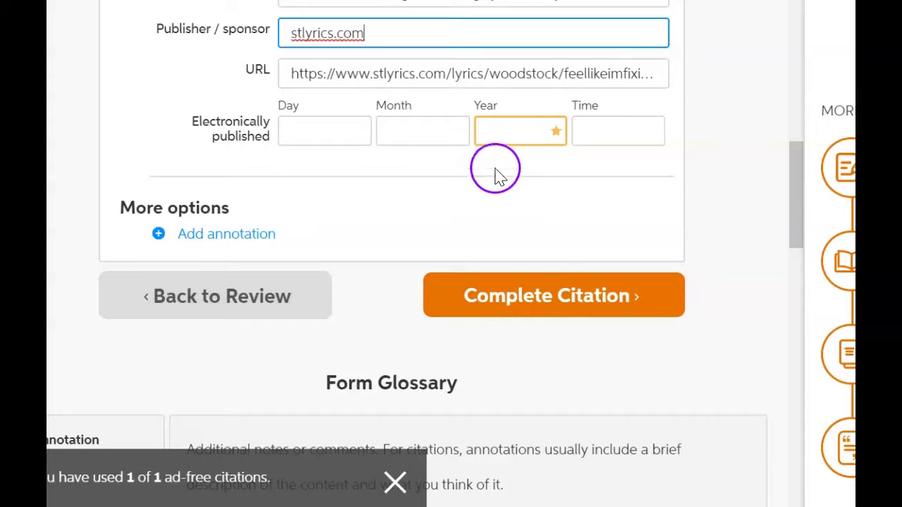
- Set the publication year to 2020 and complete the citation
click(517, 134)
text(2020)
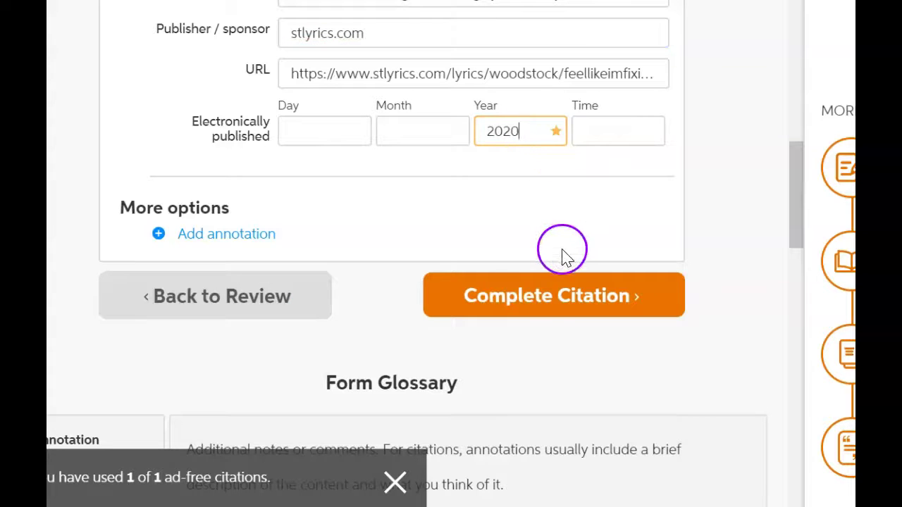
click(548, 306)
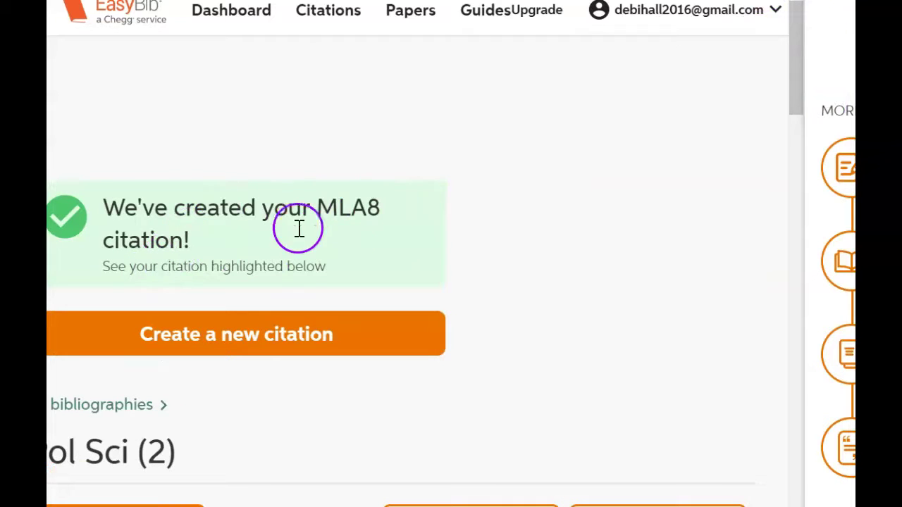
- Scroll to the Pol Sci Works Cited list showing the Psychology Today and STLyrics entries
drag(793, 53, 757, 159)
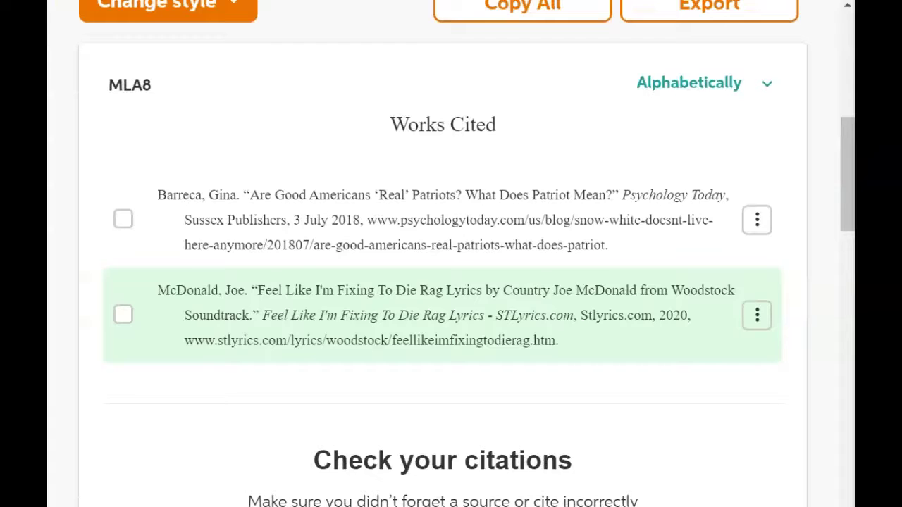
mouse_move(137, 243)
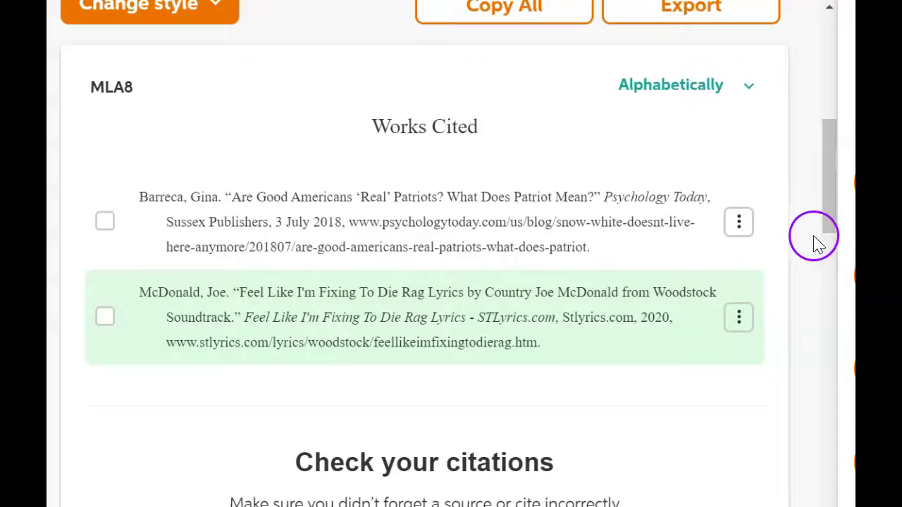
mouse_move(439, 233)
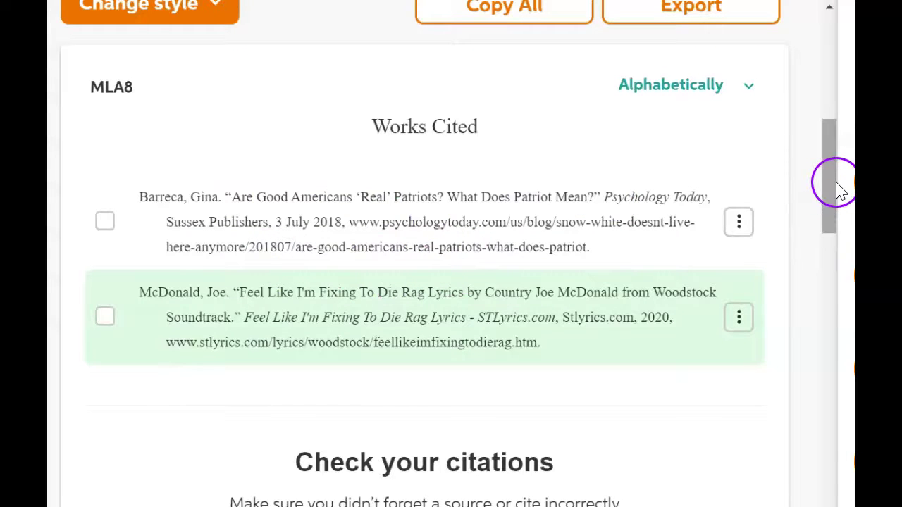
drag(836, 187, 838, 155)
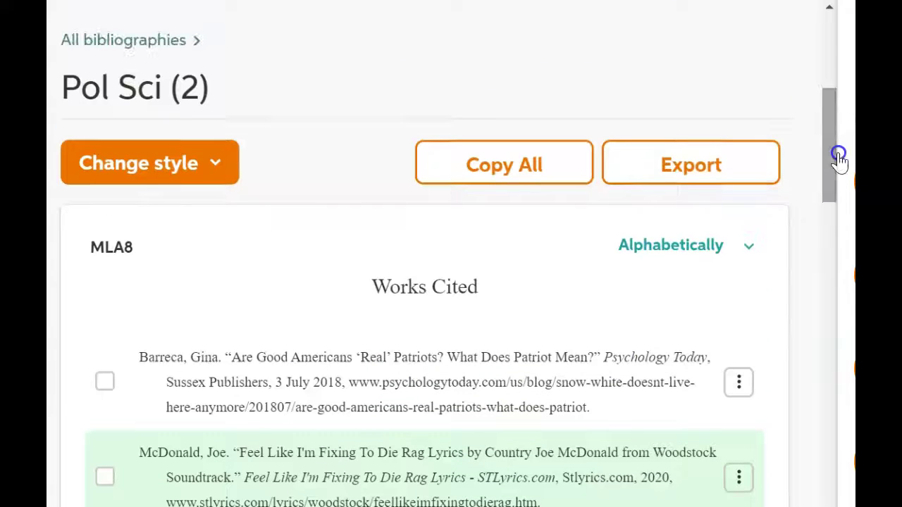
- Export the bibliography with Microsoft Word chosen as the export destination
click(708, 156)
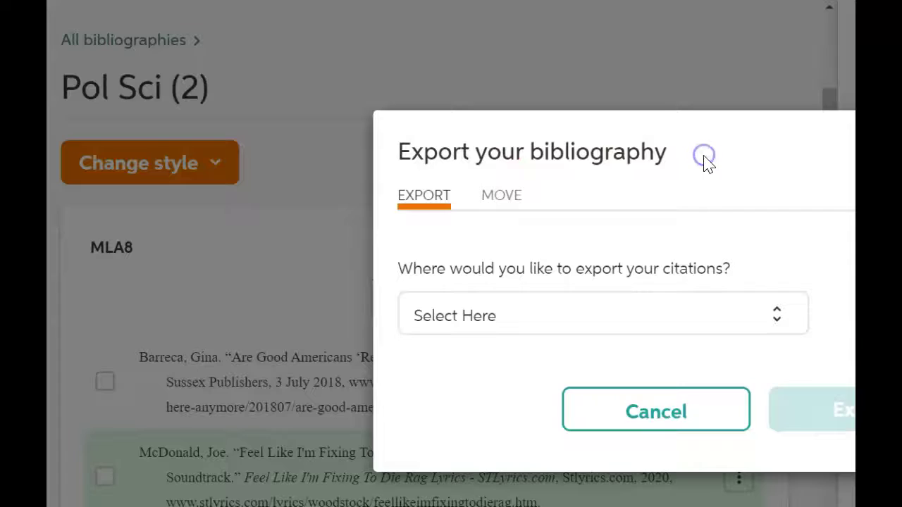
click(782, 319)
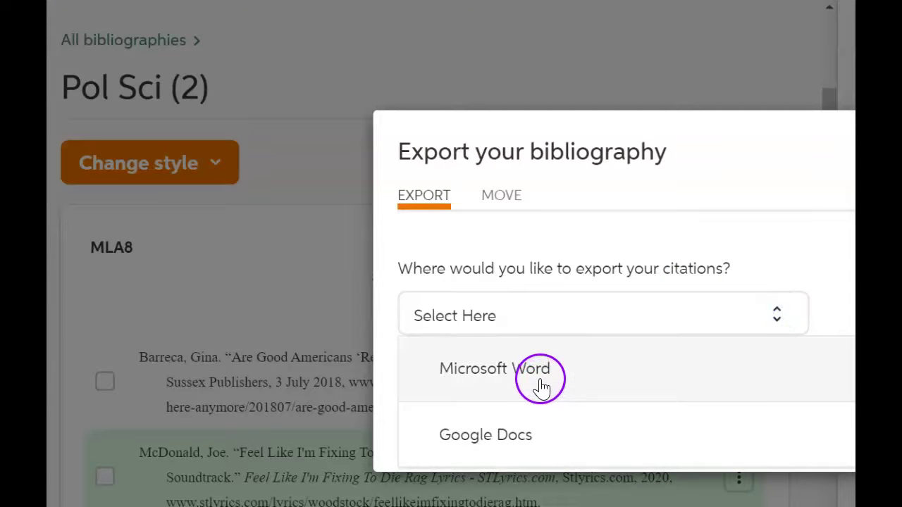
click(540, 386)
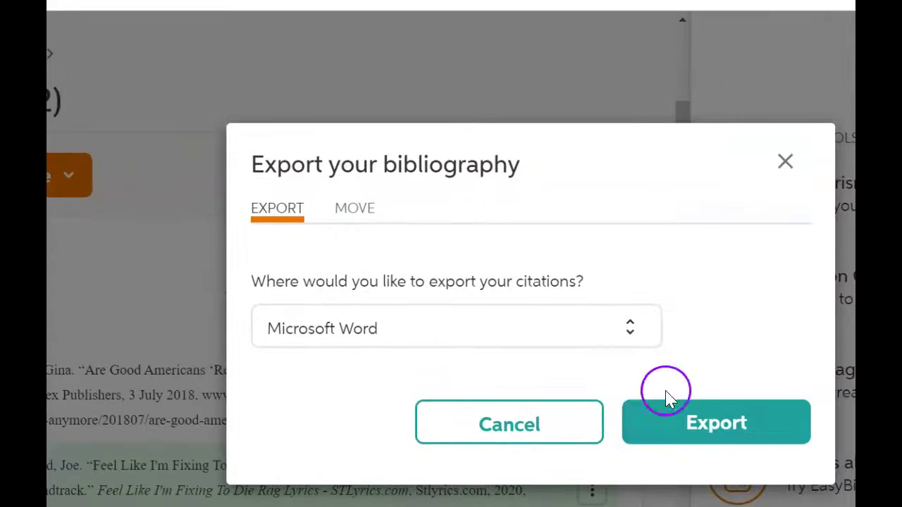
click(705, 434)
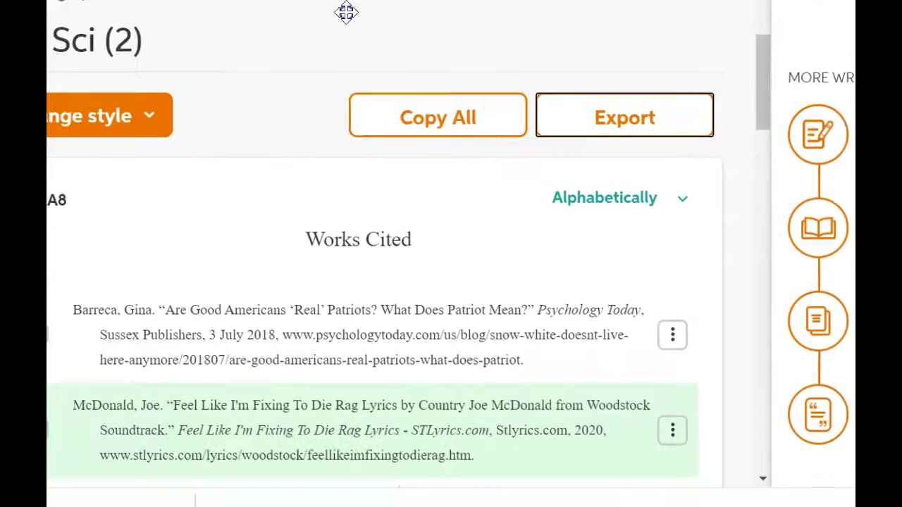
- Open the downloaded Works Cited .docx, which appears in Word's Protected View
click(201, 486)
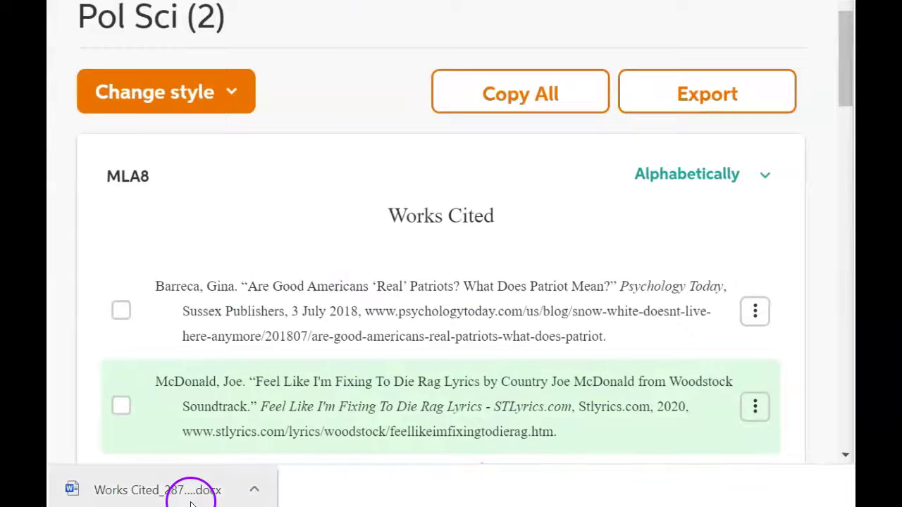
mouse_move(476, 423)
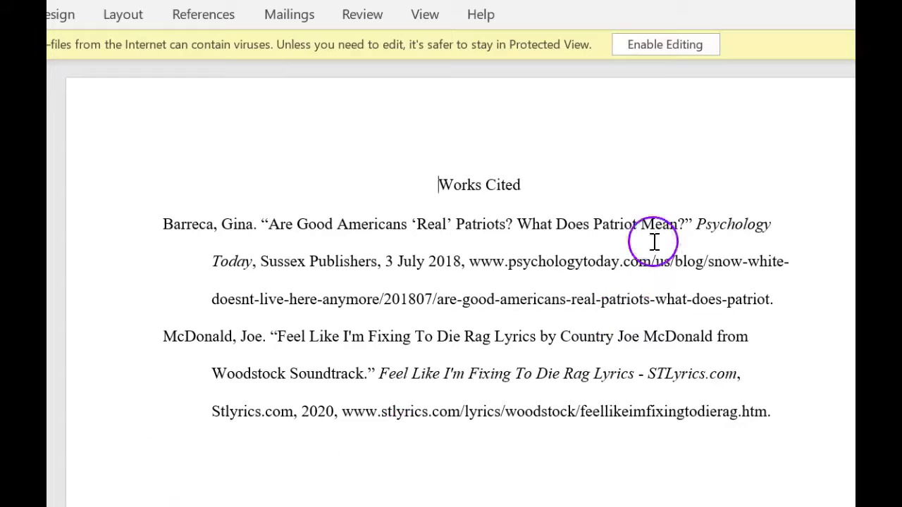
- Enable editing, then copy the Works Cited heading and both citation entries
click(670, 44)
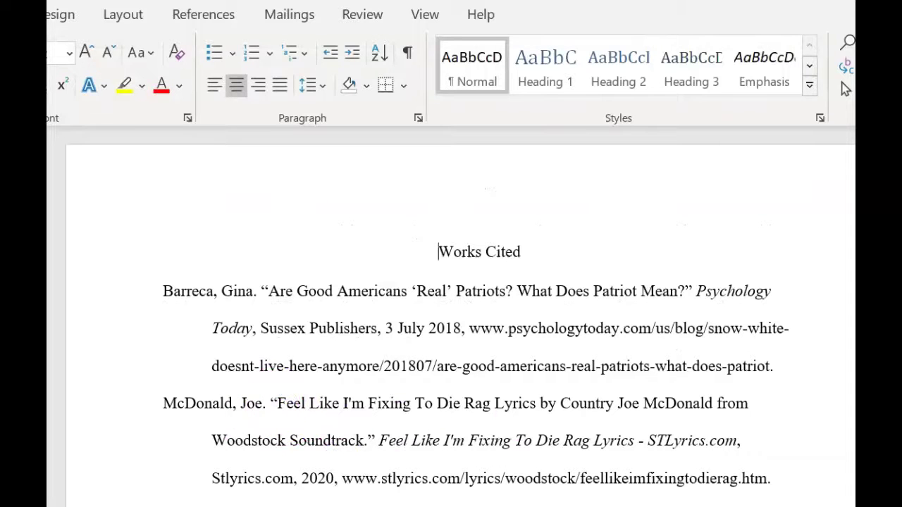
scroll(461, 318, down, 1)
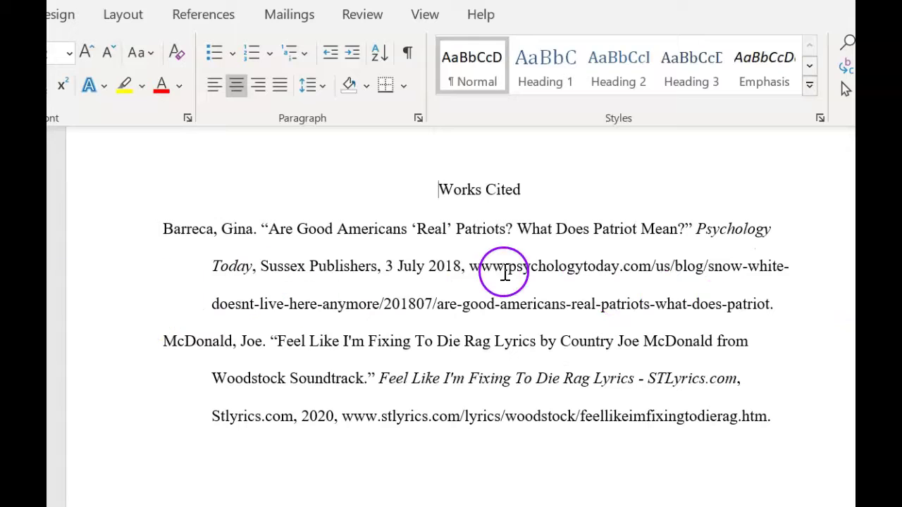
drag(429, 188, 773, 431)
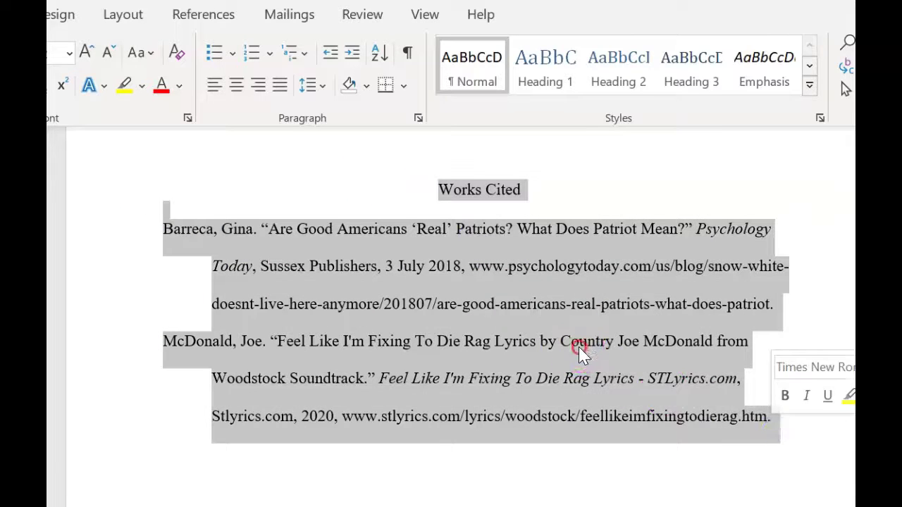
right_click(578, 347)
click(631, 54)
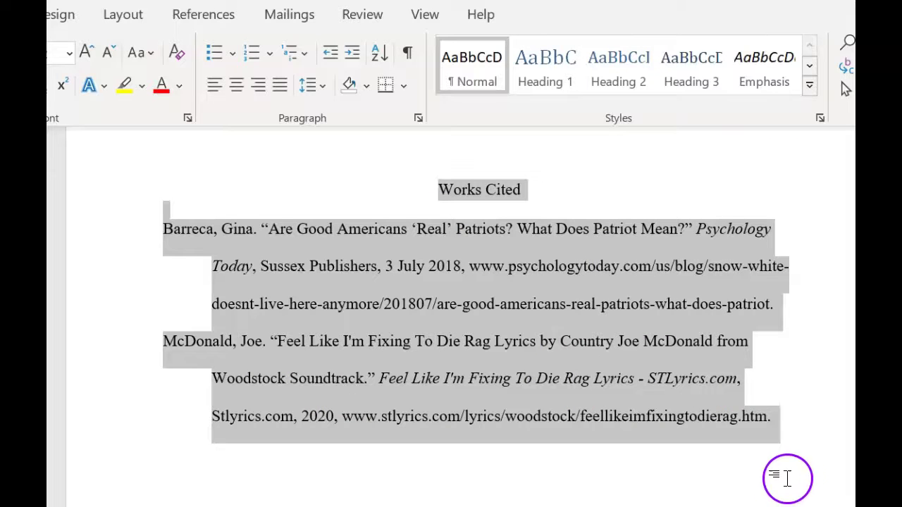
click(809, 470)
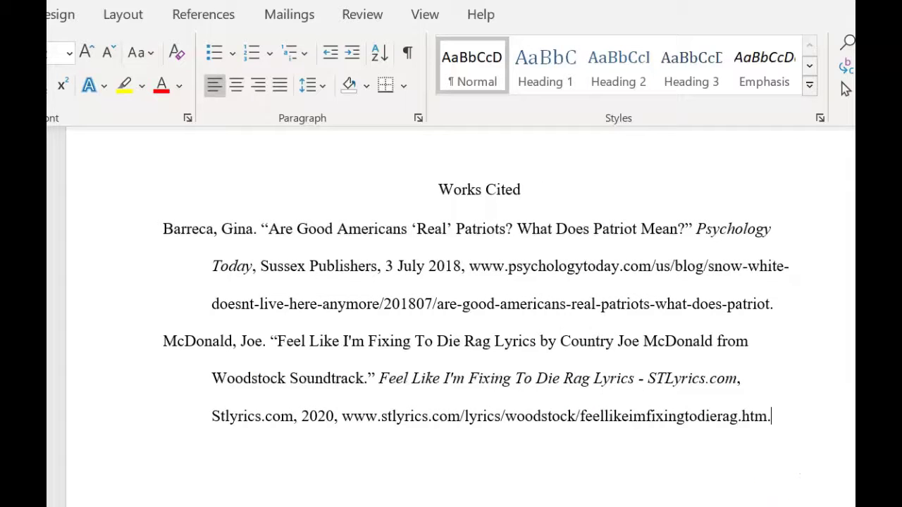
scroll(437, 459, down, 7)
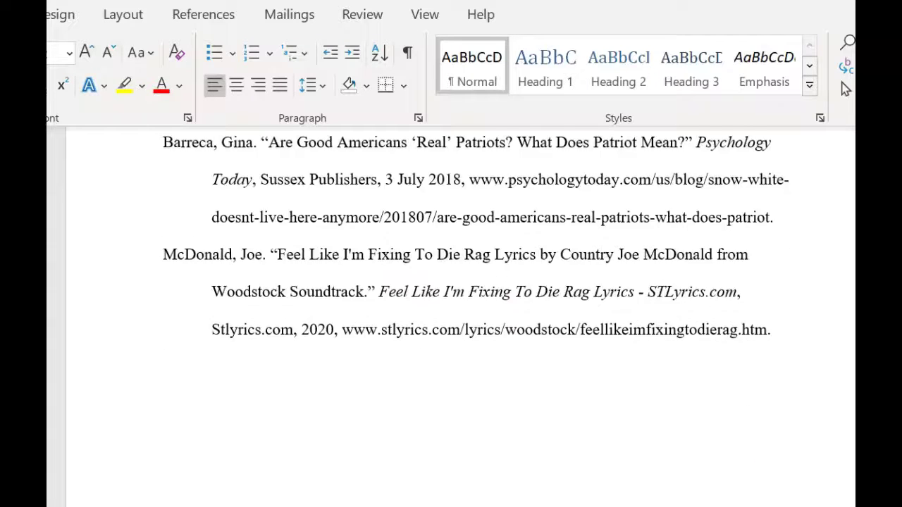
- Put the caret after the STLyrics web address and start a new line below it
click(291, 371)
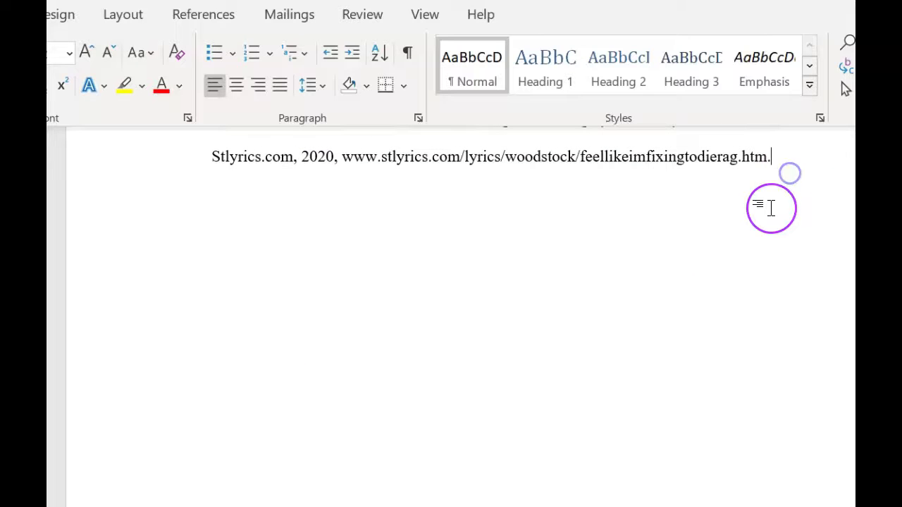
click(613, 241)
click(192, 139)
scroll(346, 327, up, 2)
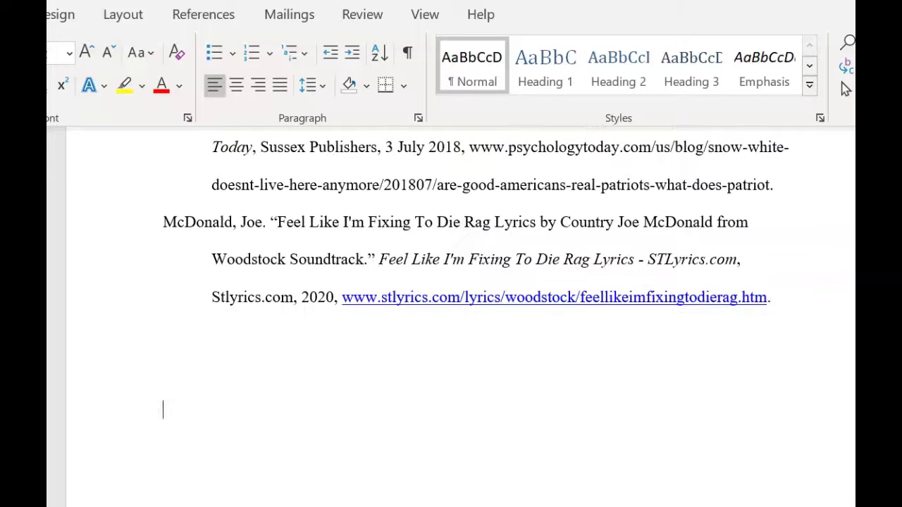
click(767, 313)
click(195, 398)
scroll(452, 317, up, 2)
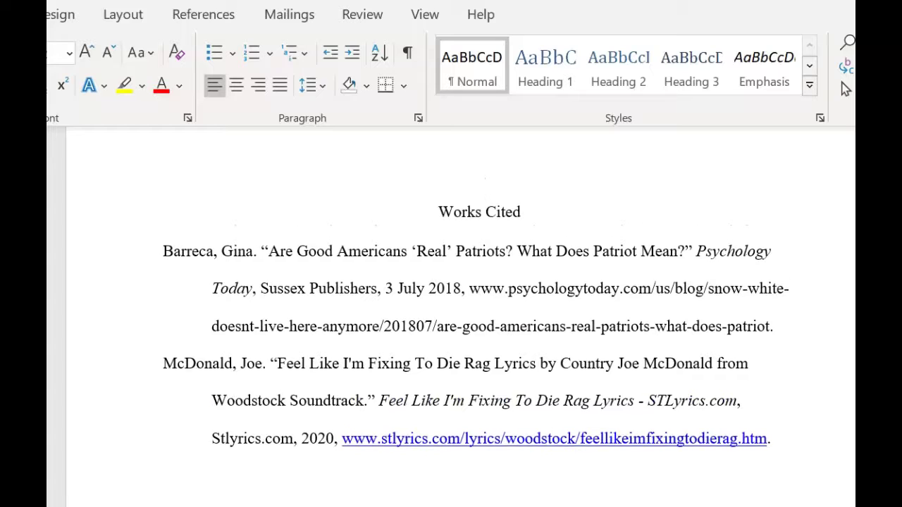
drag(343, 439, 715, 455)
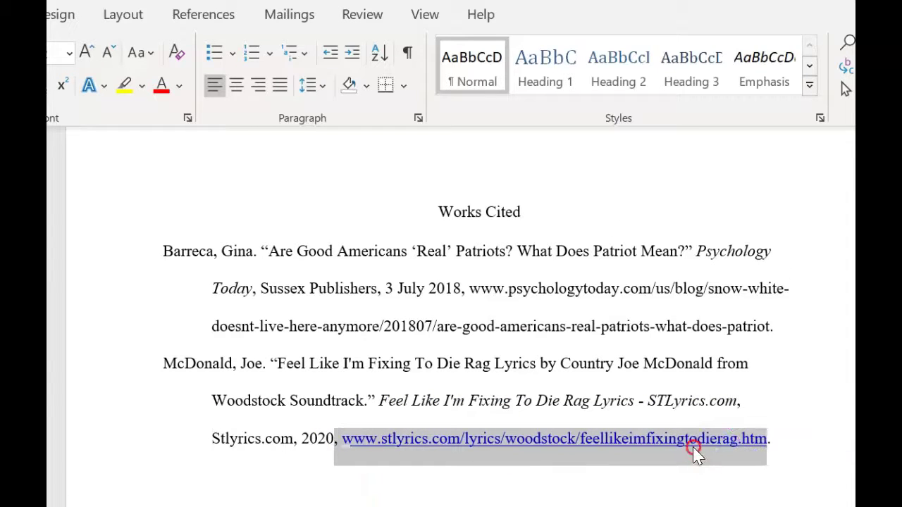
right_click(693, 447)
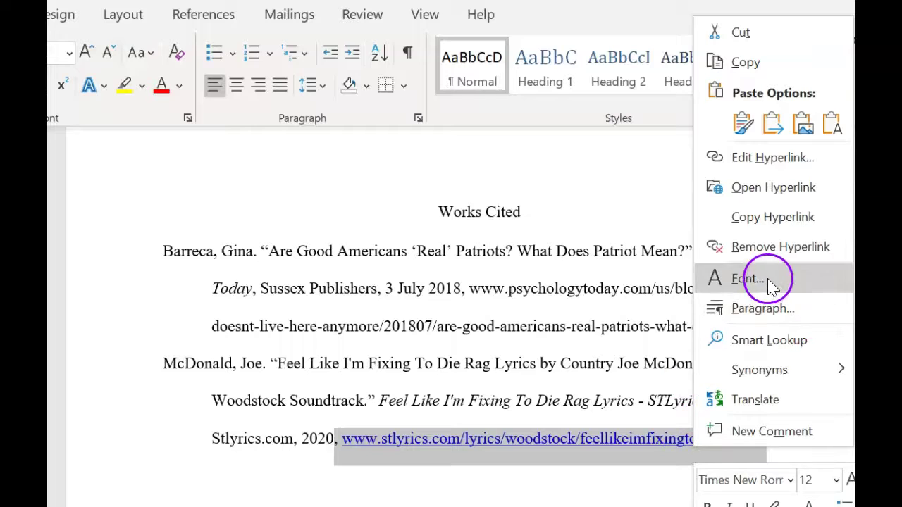
key(Escape)
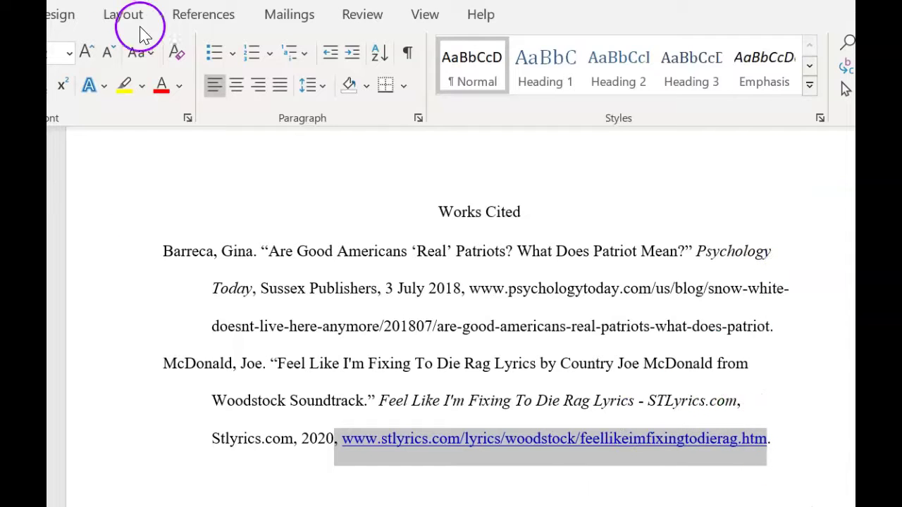
right_click(420, 452)
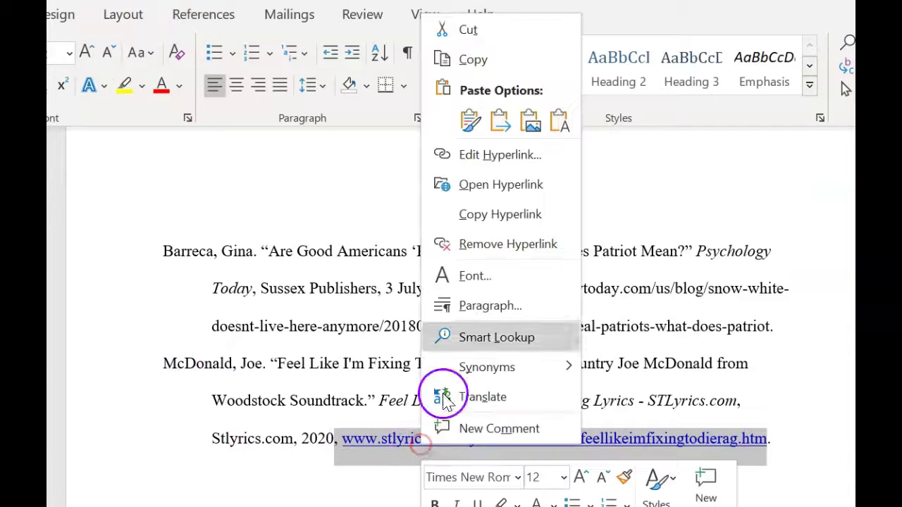
click(473, 250)
click(775, 437)
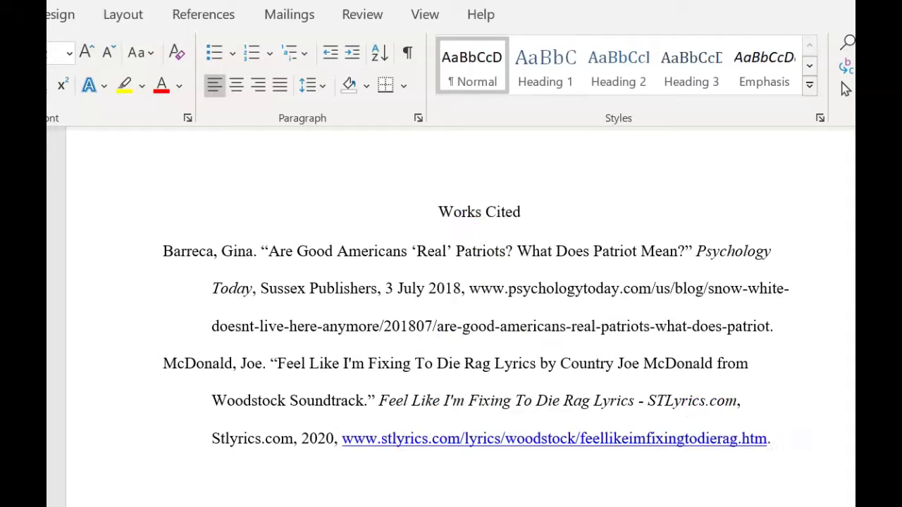
key(ctrl+Return)
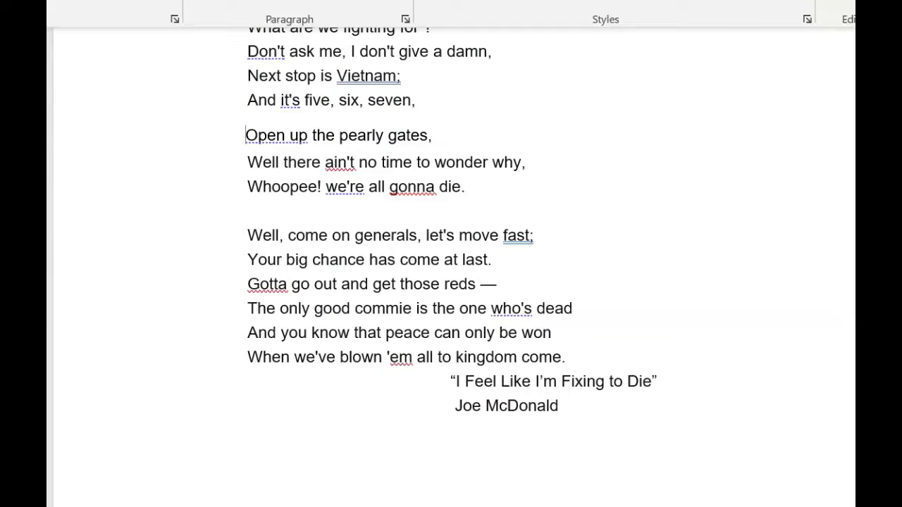
scroll(451, 268, up, 3)
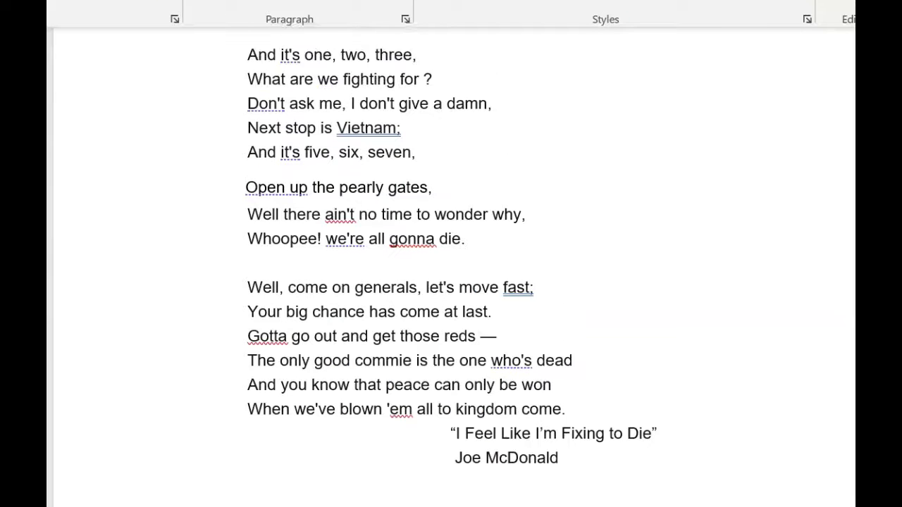
scroll(451, 268, down, 1)
scroll(451, 268, down, 1)
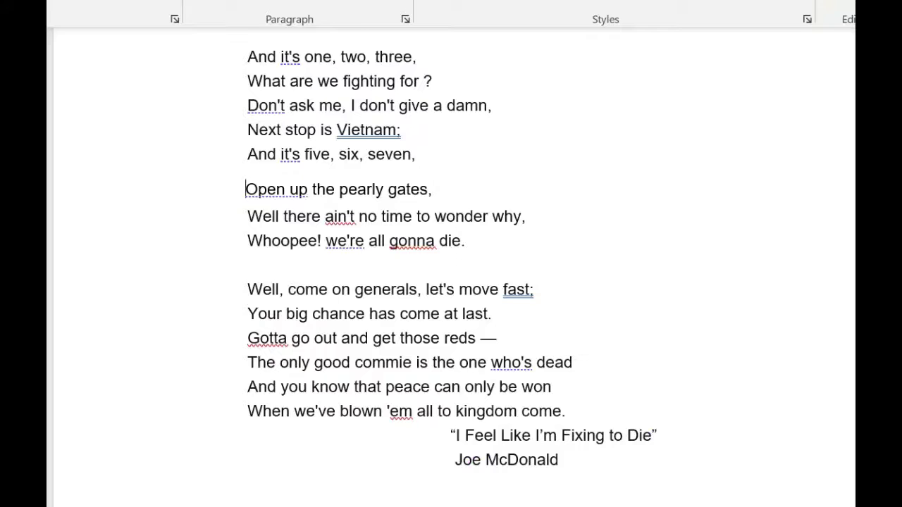
scroll(451, 253, down, 1)
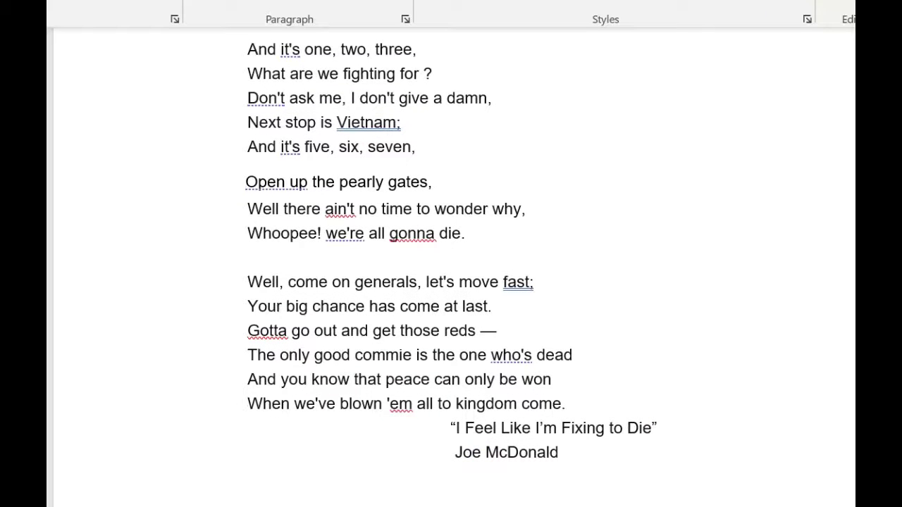
scroll(451, 254, up, 10)
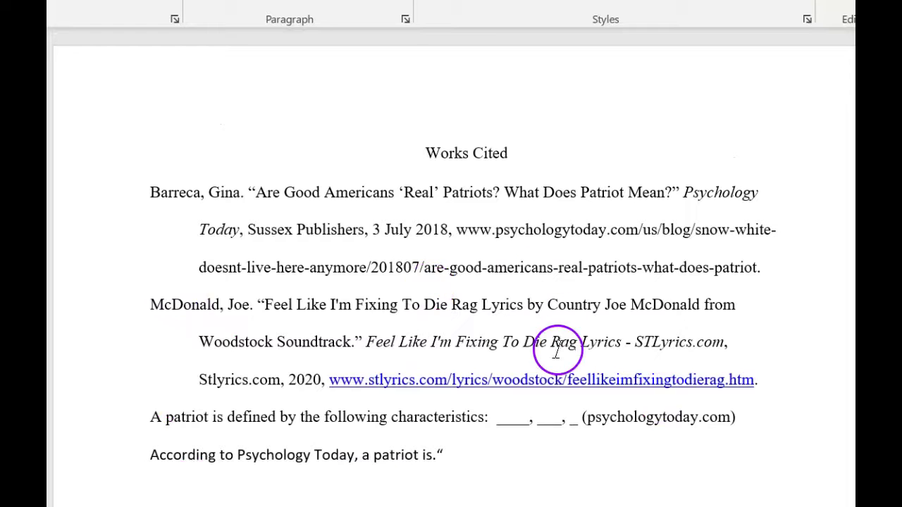
- Remove the hyperlink from the STLyrics web address so it becomes plain text
drag(315, 379, 774, 374)
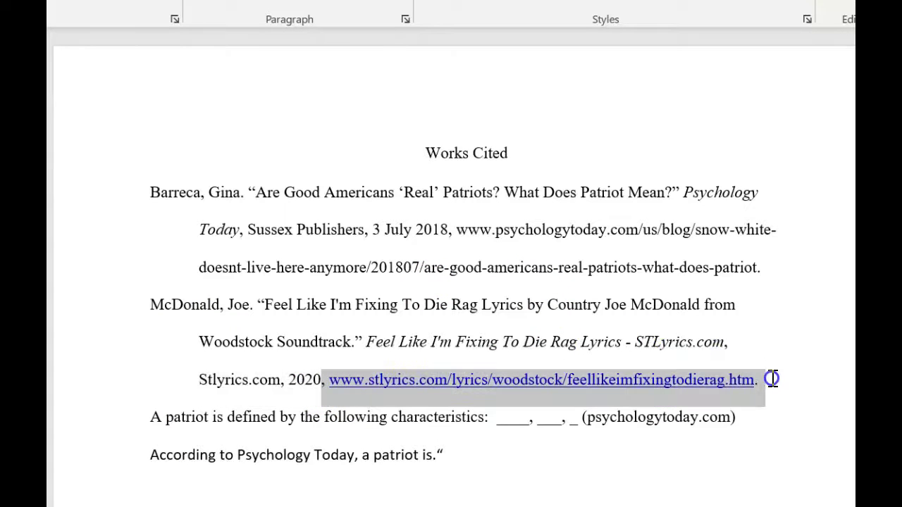
right_click(576, 399)
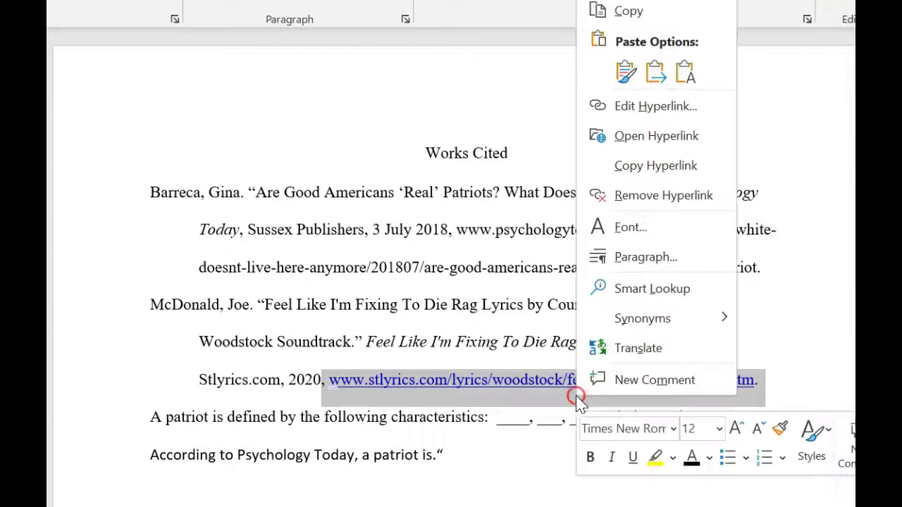
click(659, 195)
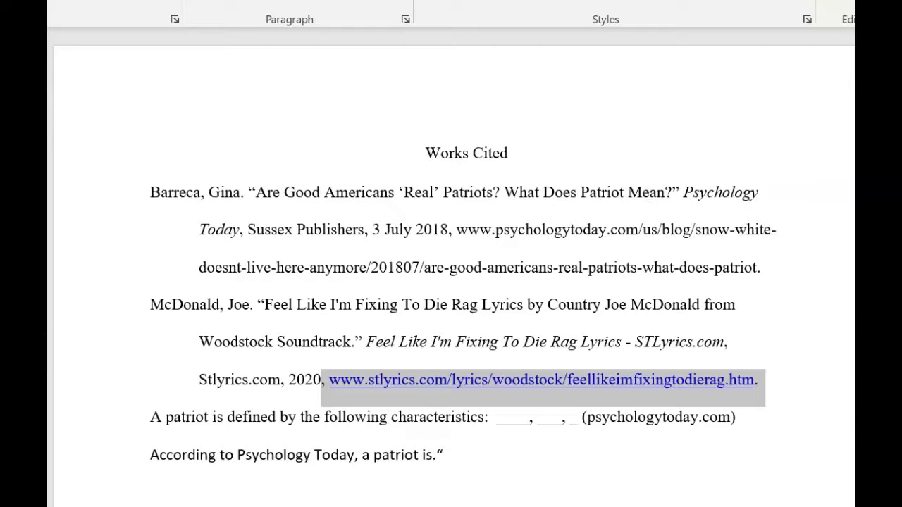
click(824, 368)
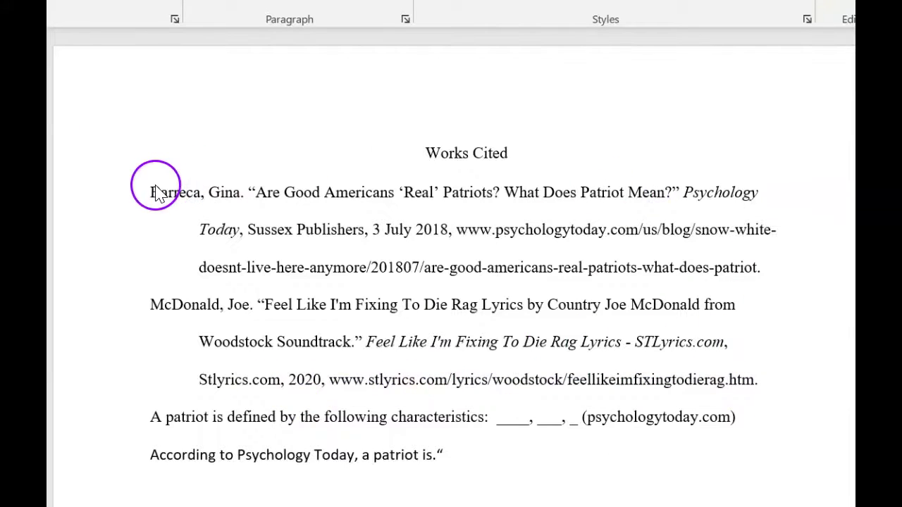
- Cut the two sentences beginning 'A patriot is defined' from below the entries
drag(153, 407, 497, 435)
click(121, 443)
drag(153, 417, 495, 451)
right_click(399, 437)
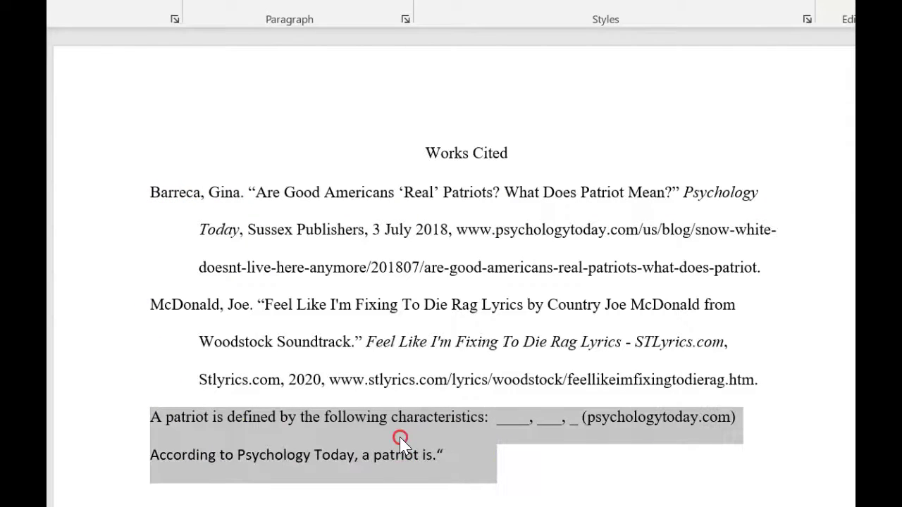
click(451, 113)
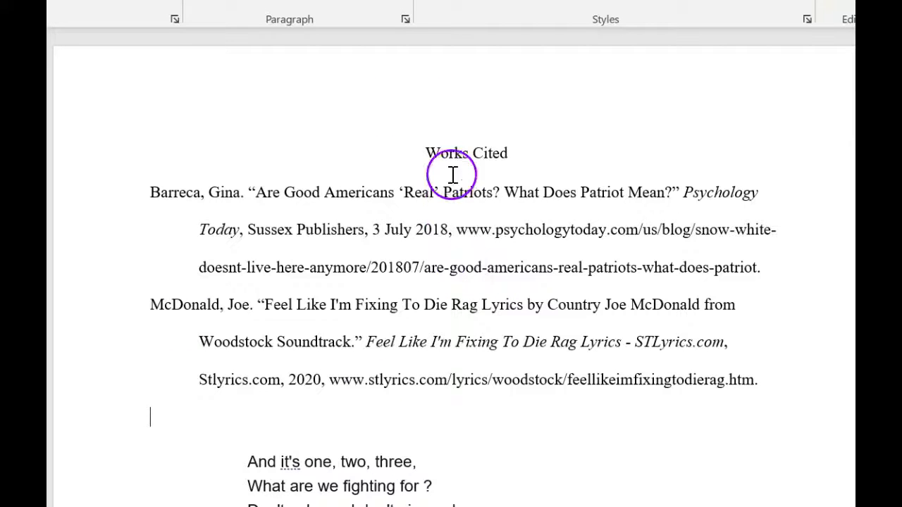
scroll(451, 282, down, 6)
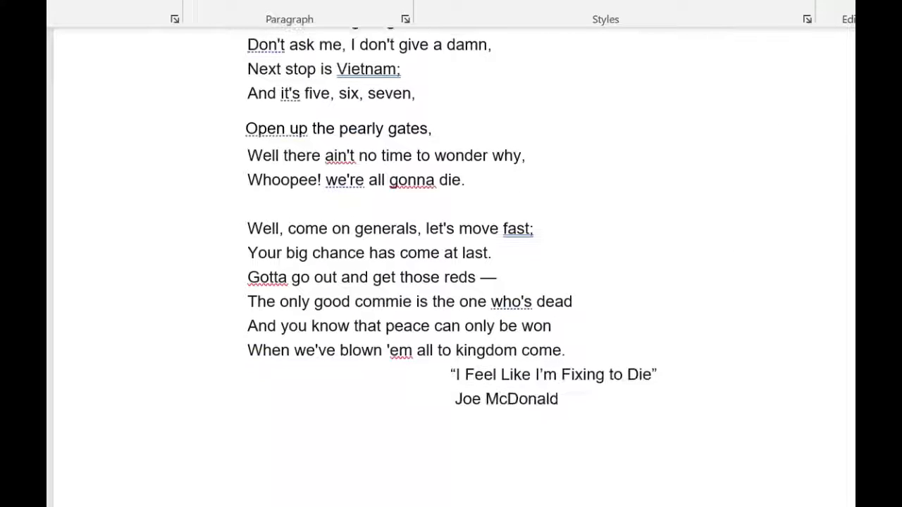